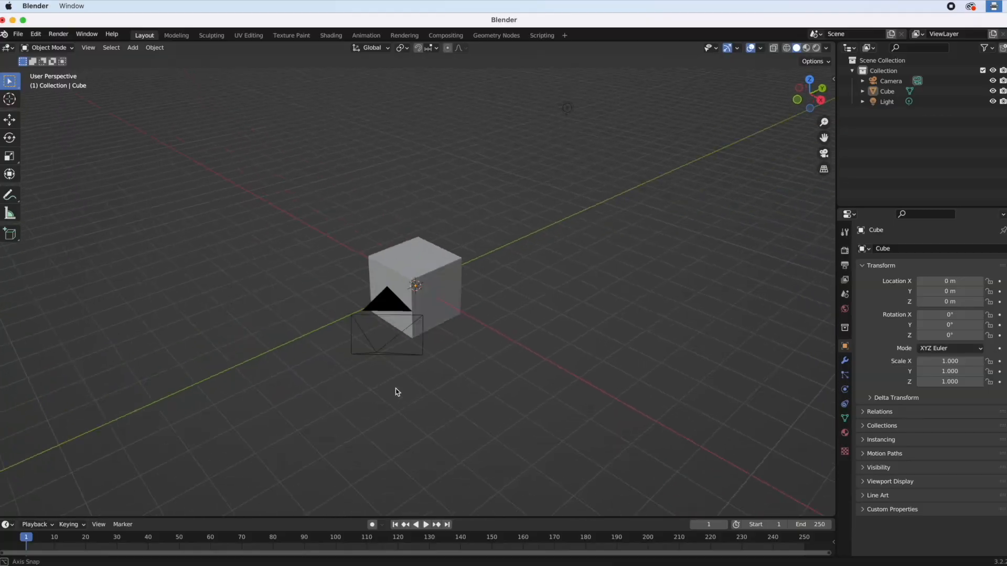
Examine the default scene around the cube from different angles, positions and distances
{"action": "middle_click_drag", "start_coordinate": [395, 391], "coordinate": [454, 374]}
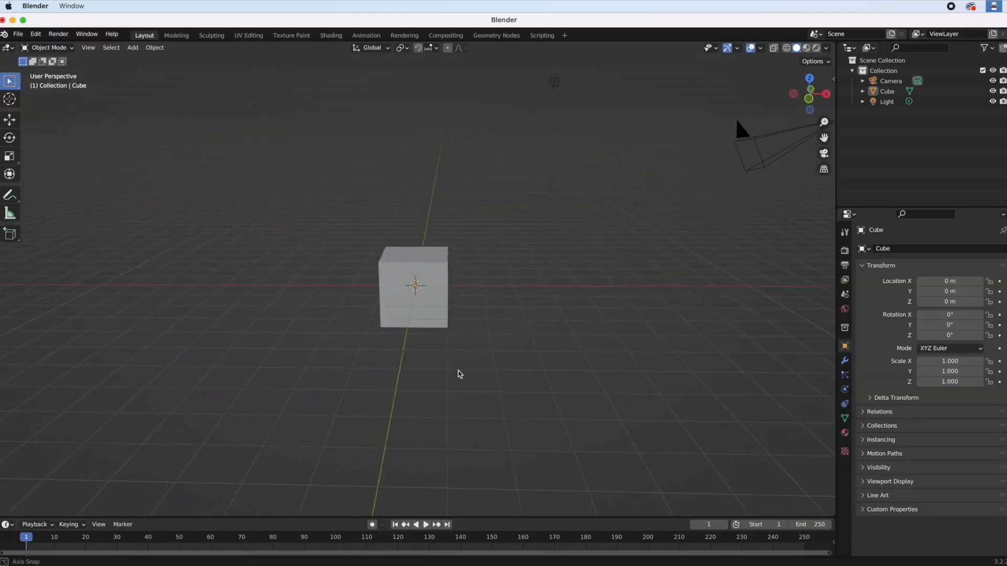
{"action": "middle_click_drag", "start_coordinate": [385, 360], "coordinate": [417, 339]}
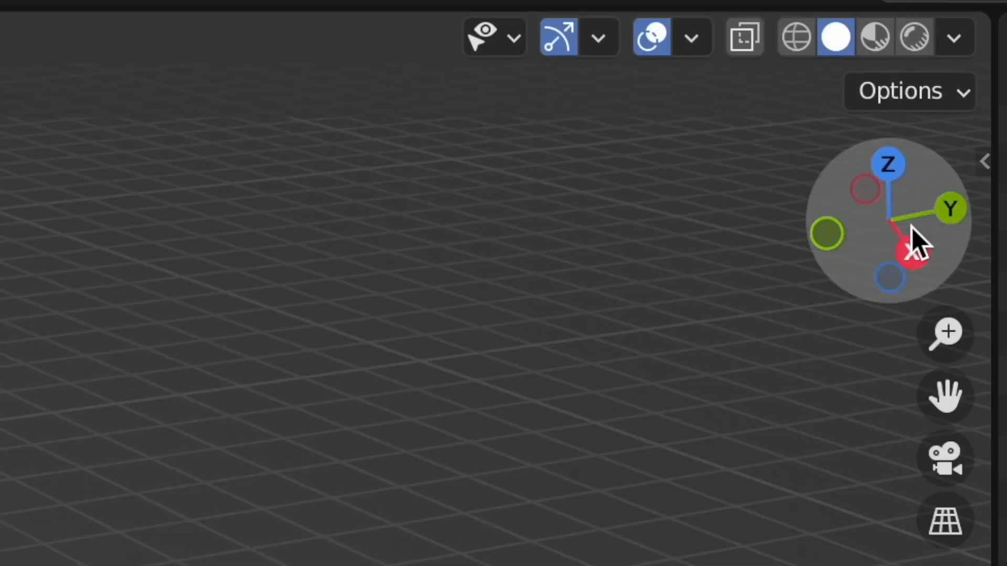
{"action": "left_click_drag", "start_coordinate": [920, 238], "coordinate": [755, 268]}
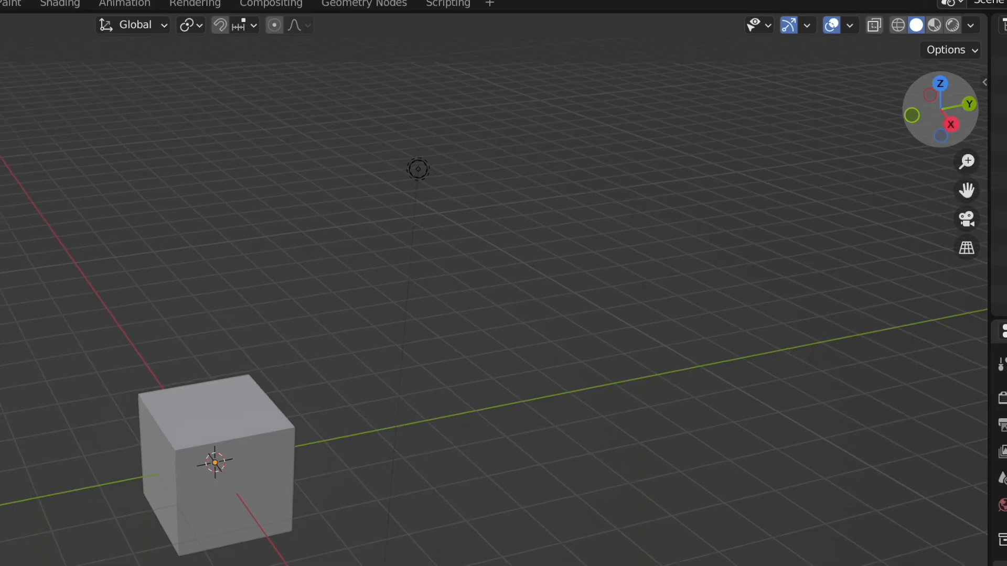
{"action": "left_click_drag", "start_coordinate": [839, 126], "coordinate": [949, 134]}
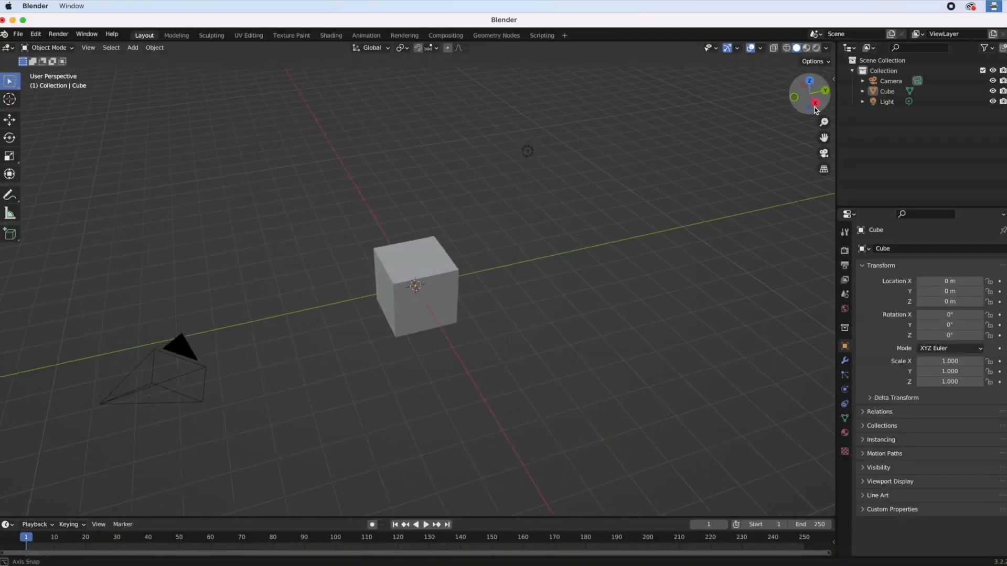
{"action": "left_click_drag", "start_coordinate": [816, 109], "coordinate": [816, 106]}
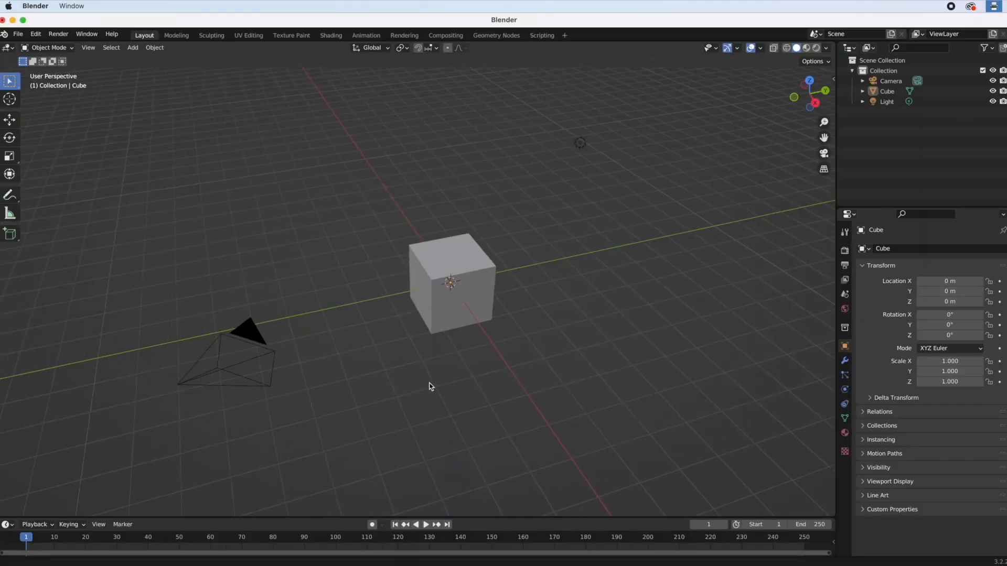
{"action": "mouse_move", "coordinate": [427, 387]}
{"action": "middle_mouse_down", "text": "shift"}
{"action": "mouse_move", "coordinate": [598, 371]}
{"action": "mouse_move", "coordinate": [418, 377]}
{"action": "middle_mouse_up", "text": "shift"}
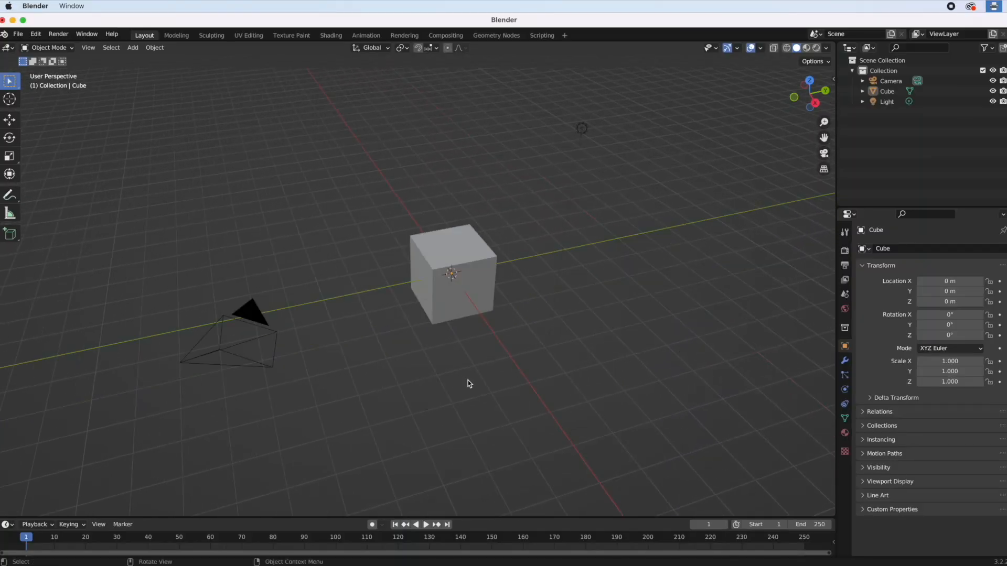
{"action": "scroll", "coordinate": [467, 379], "scroll_direction": "up", "scroll_amount": 5}
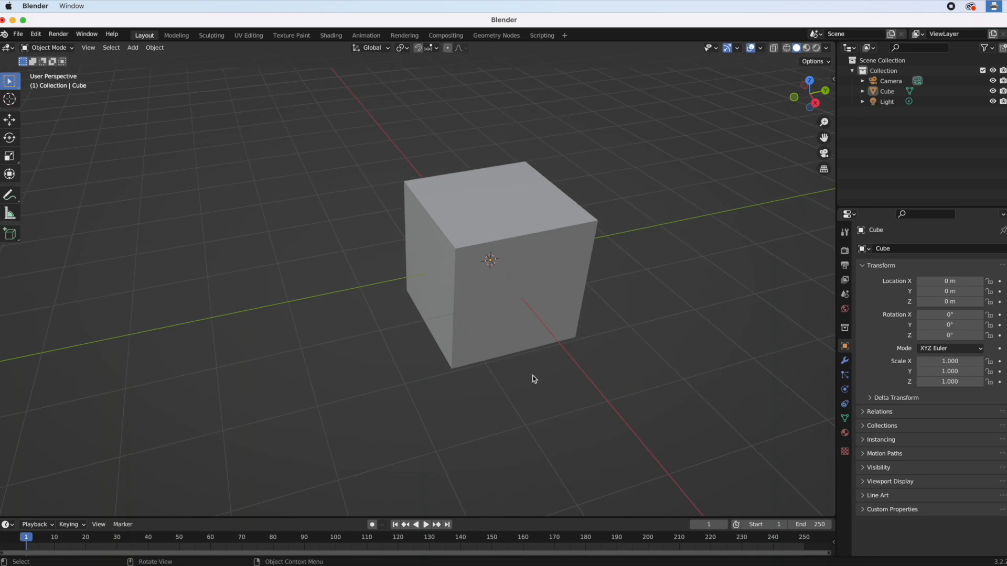
{"action": "scroll", "coordinate": [533, 379], "scroll_direction": "down", "scroll_amount": 4}
{"action": "middle_click_drag", "start_coordinate": [477, 405], "coordinate": [524, 393]}
{"action": "middle_click_drag", "start_coordinate": [600, 404], "coordinate": [626, 388]}
{"action": "scroll", "coordinate": [549, 388], "scroll_direction": "down", "scroll_amount": 1}
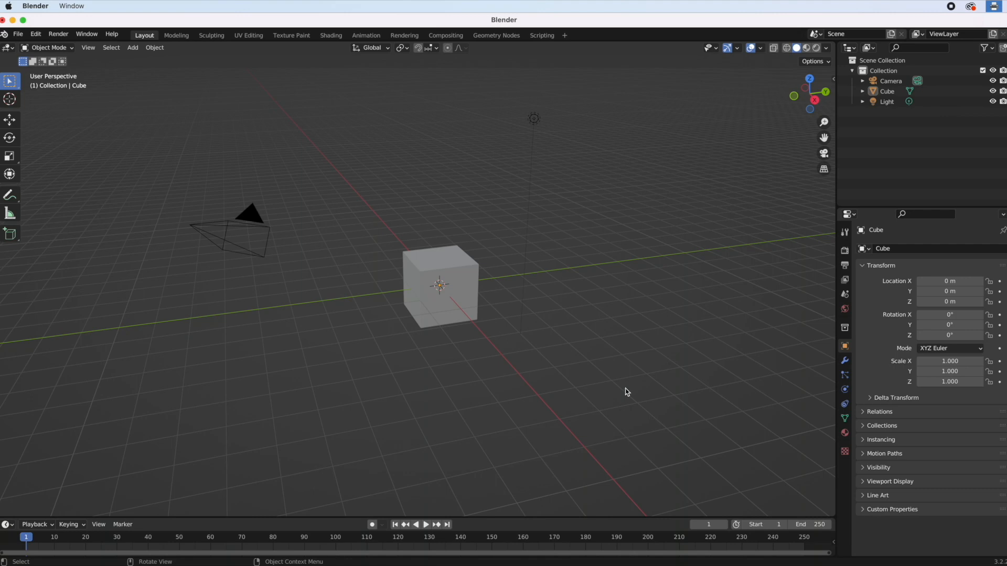
Delete the default cube from the scene
{"action": "left_click", "coordinate": [448, 263]}
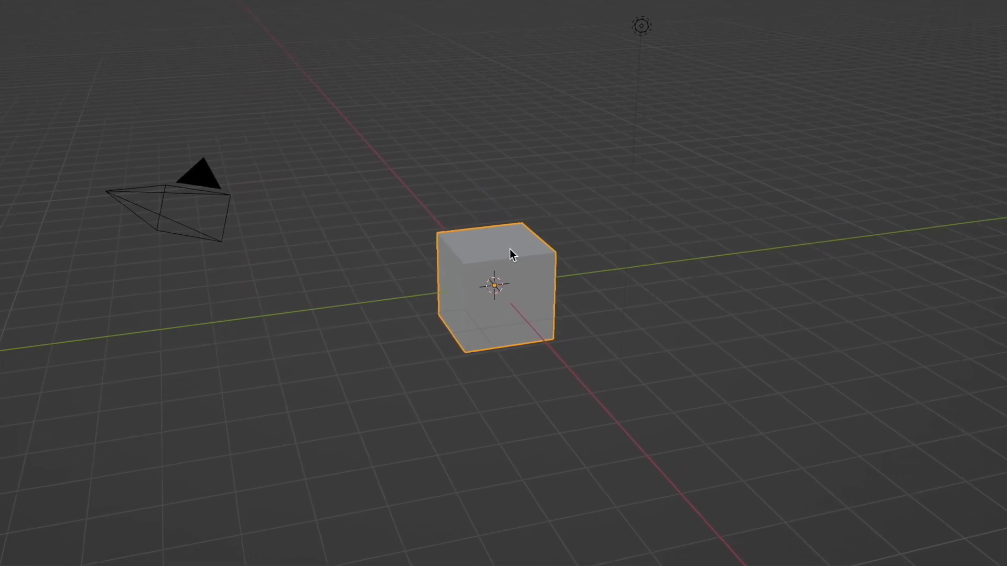
{"action": "key", "text": "x"}
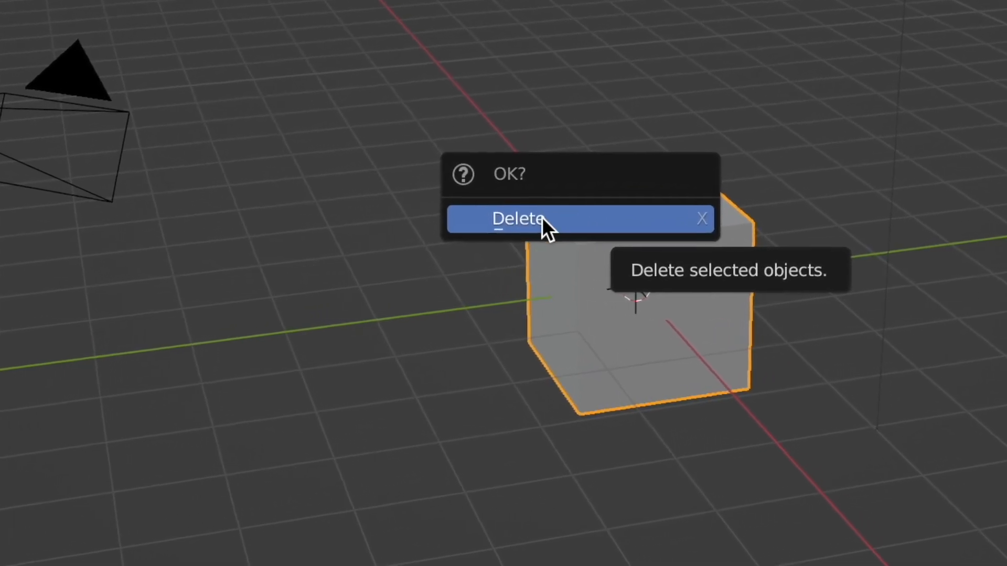
{"action": "left_click", "coordinate": [502, 228]}
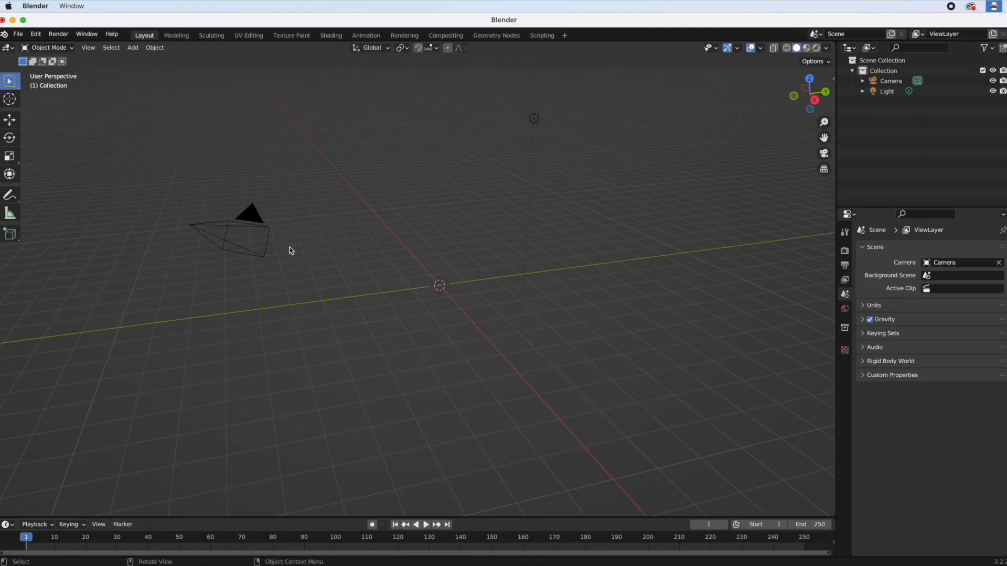
Delete the default camera and the default light so that the scene is empty
{"action": "left_click", "coordinate": [241, 249]}
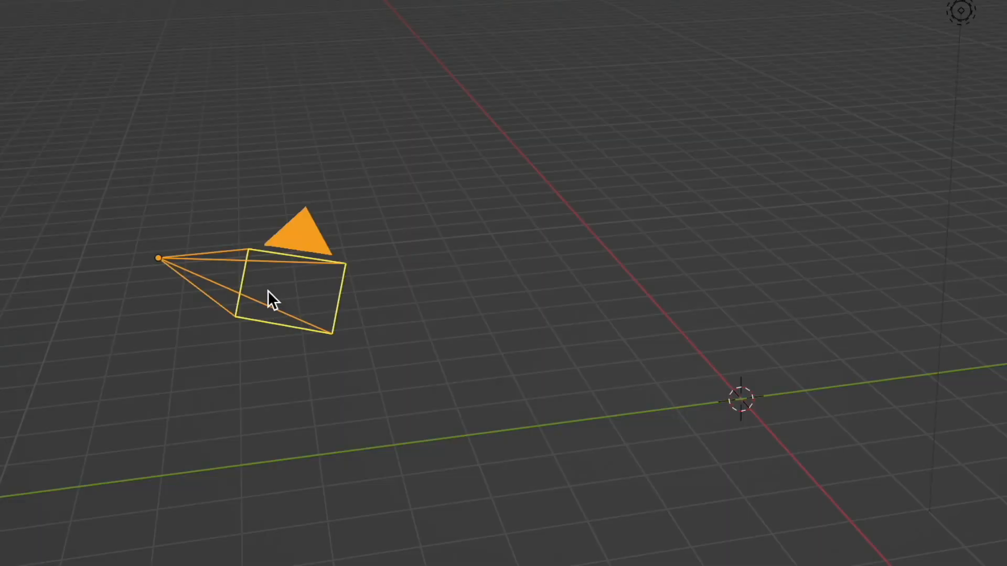
{"action": "key", "text": "x"}
{"action": "left_click", "coordinate": [221, 294]}
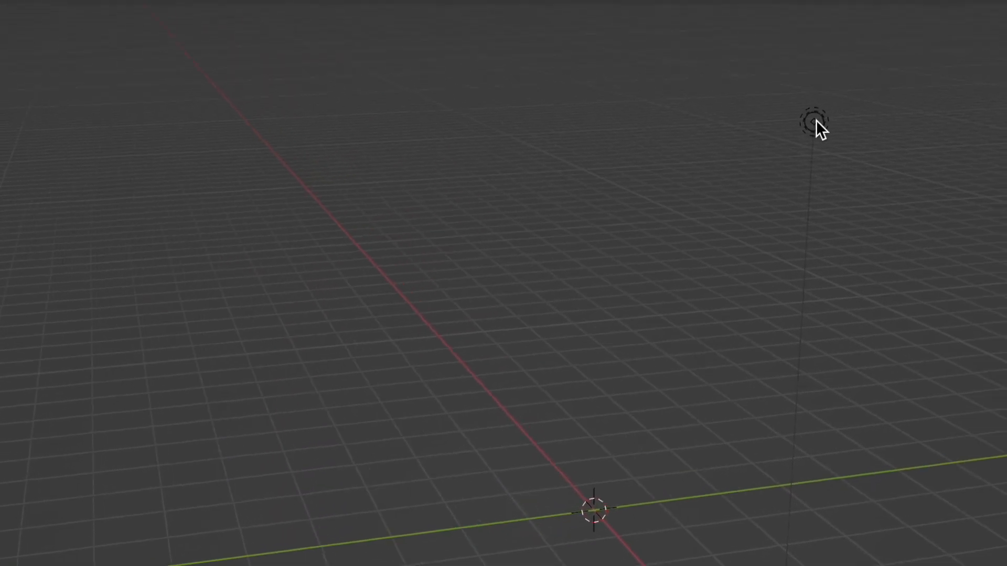
{"action": "left_click", "coordinate": [814, 122]}
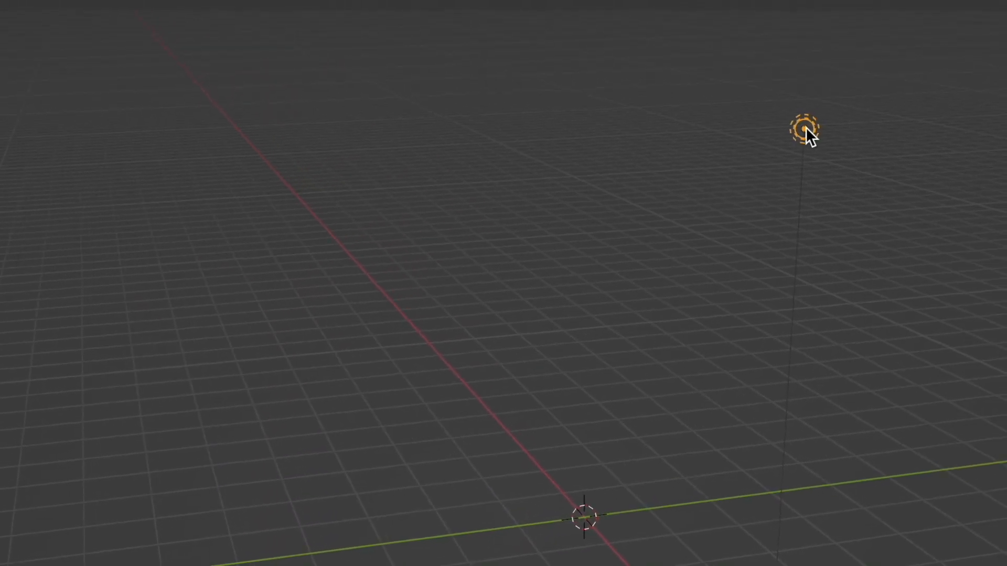
{"action": "key", "text": "x"}
{"action": "left_click", "coordinate": [691, 130]}
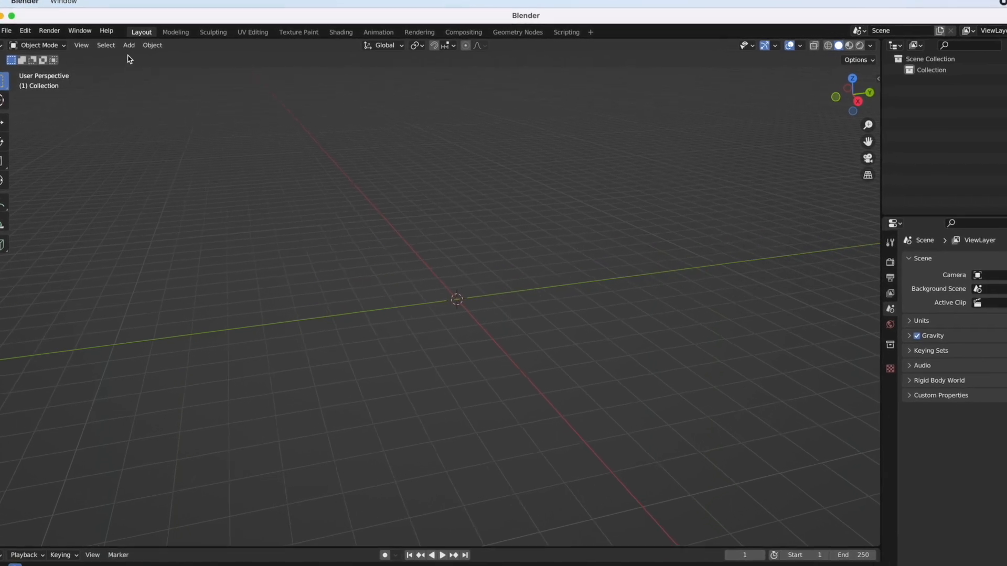
Add a plane mesh at the world origin
{"action": "left_click", "coordinate": [129, 47]}
{"action": "mouse_move", "coordinate": [160, 57]}
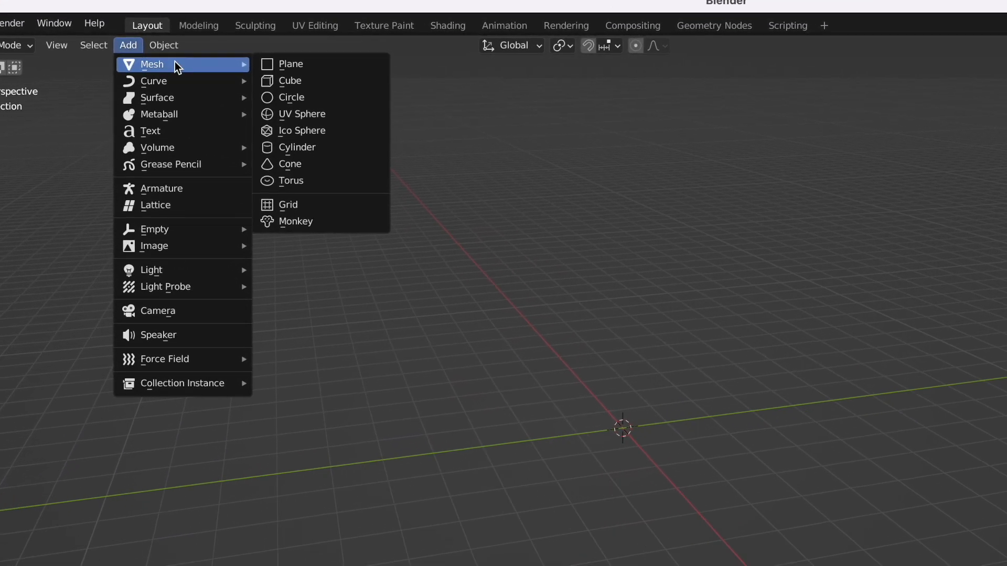
{"action": "left_click", "coordinate": [309, 64]}
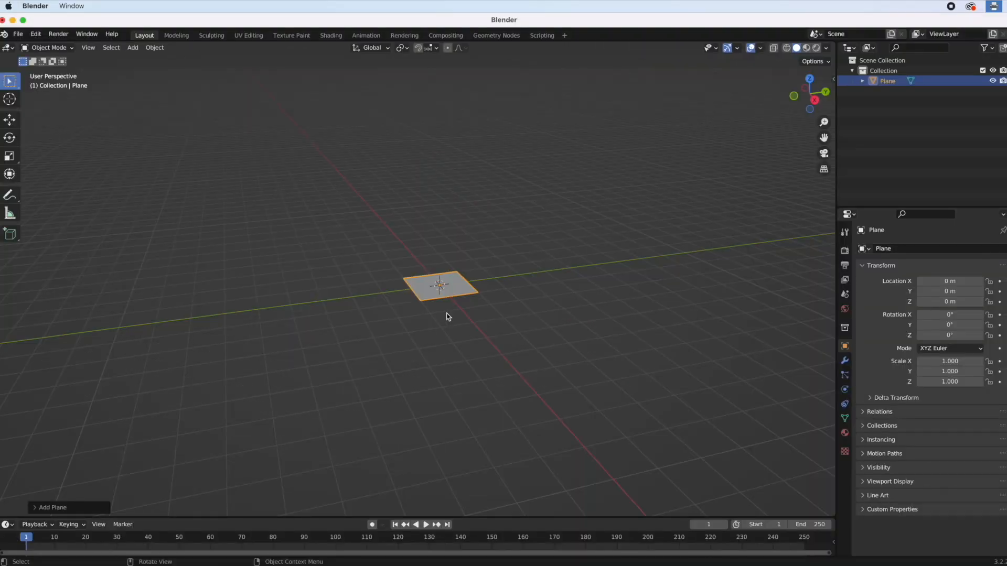
{"action": "left_click", "coordinate": [137, 50]}
{"action": "mouse_move", "coordinate": [141, 62]}
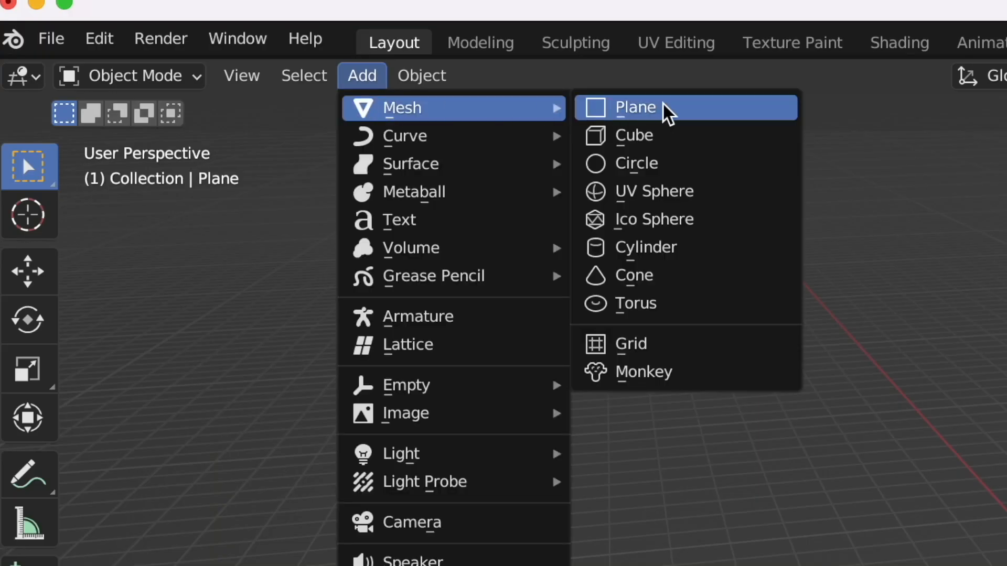
{"action": "left_click", "coordinate": [666, 109]}
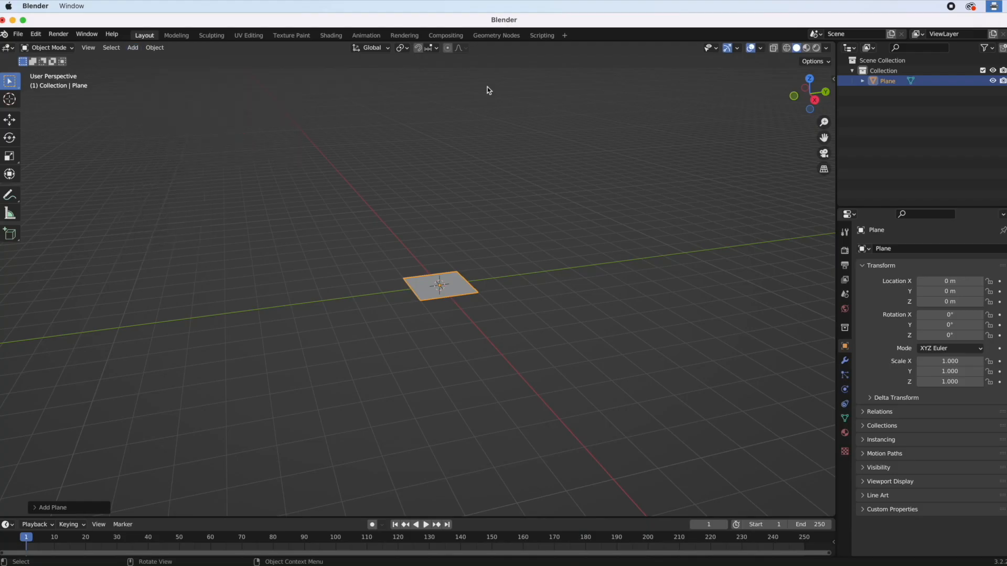
Scale the plane up uniformly by a factor of about 8.8 to form a large floor
{"action": "left_click", "coordinate": [549, 305]}
{"action": "left_click", "coordinate": [451, 292]}
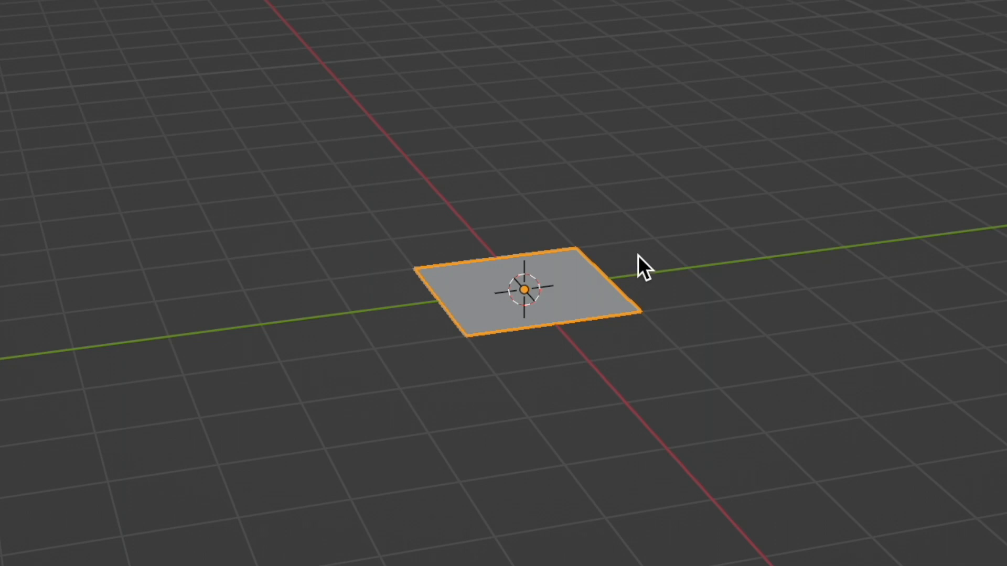
{"action": "key", "text": "s"}
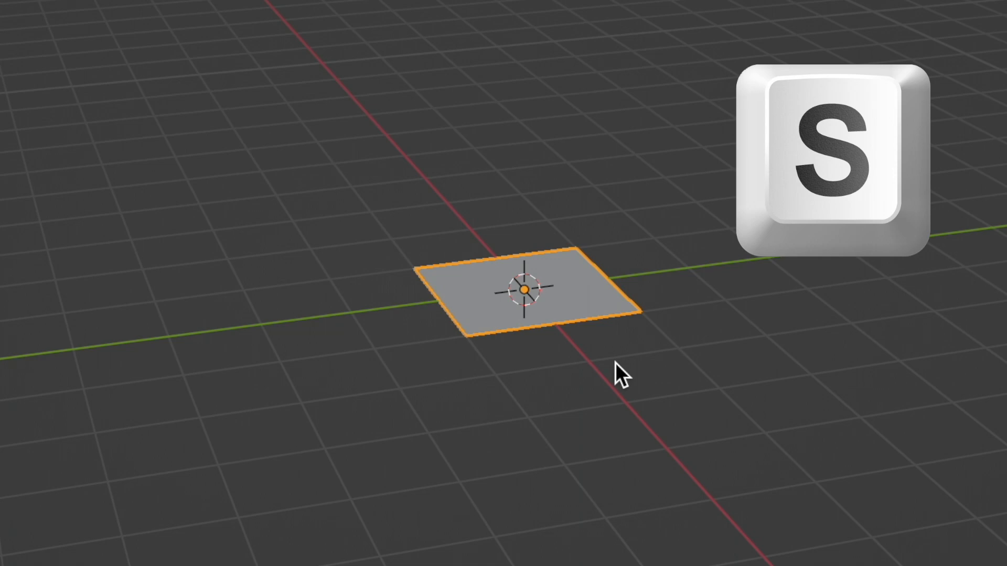
{"action": "key", "text": "s"}
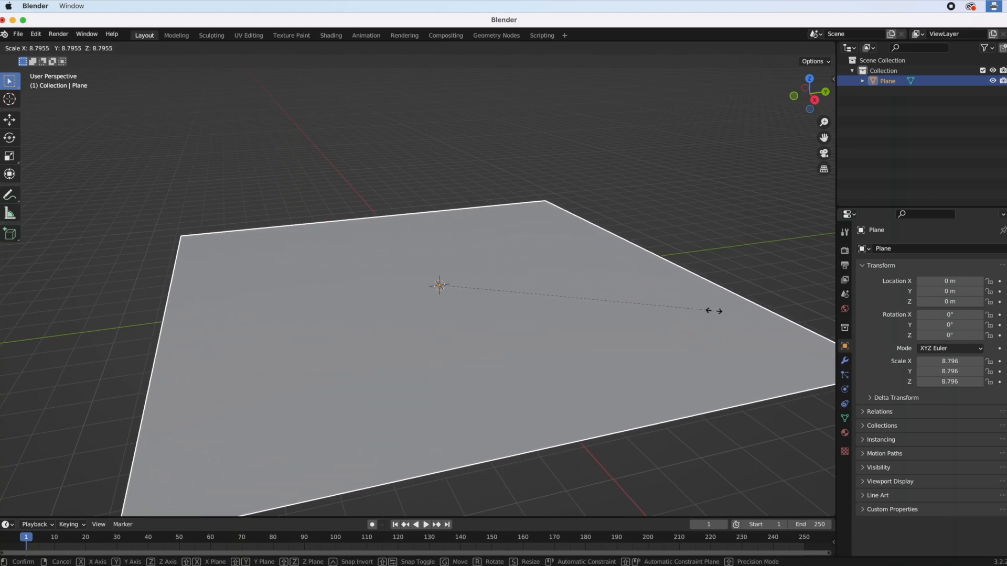
{"action": "left_click", "coordinate": [716, 313]}
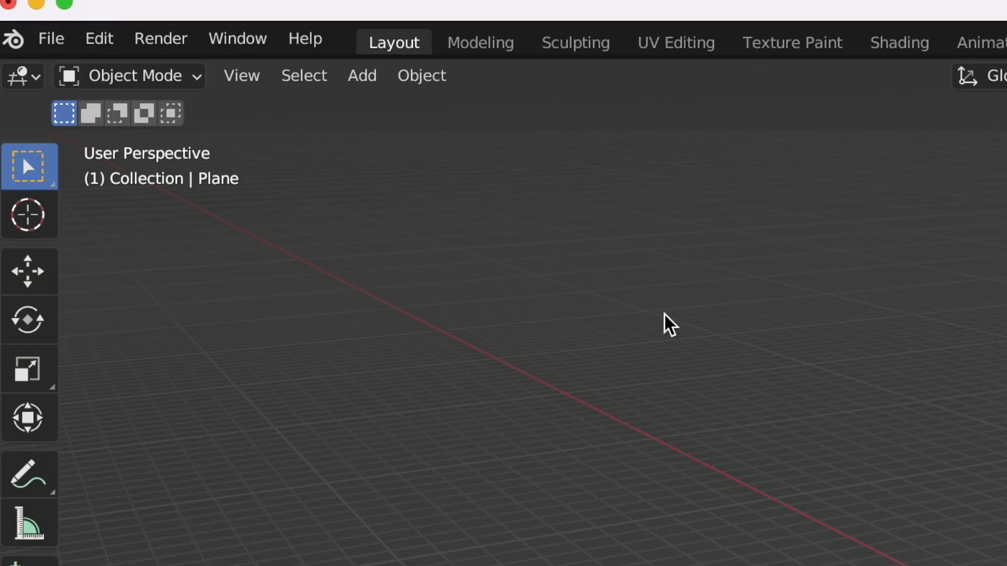
Add a cube mesh at the centre of the plane
{"action": "left_click", "coordinate": [134, 48]}
{"action": "mouse_move", "coordinate": [383, 108]}
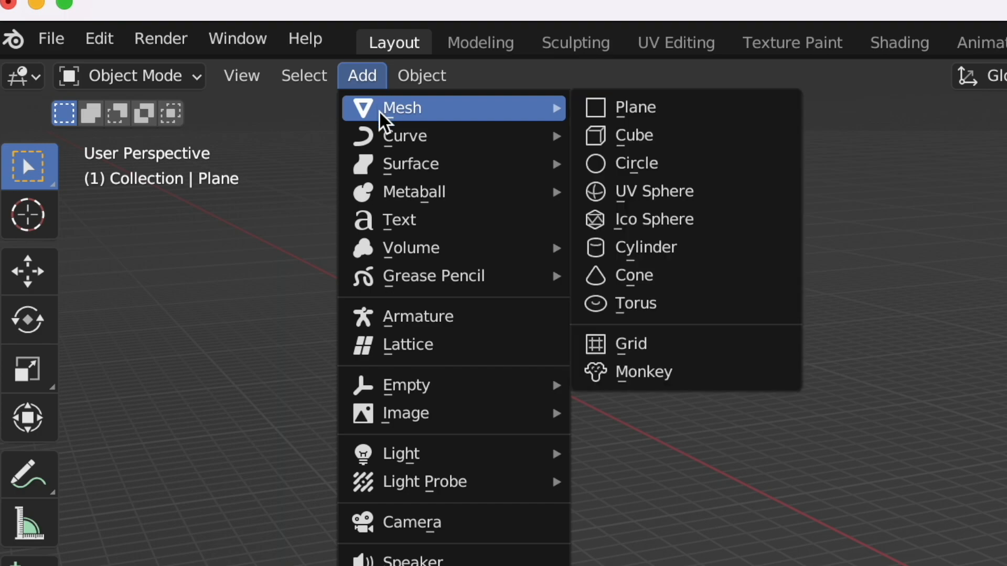
{"action": "left_click", "coordinate": [685, 138]}
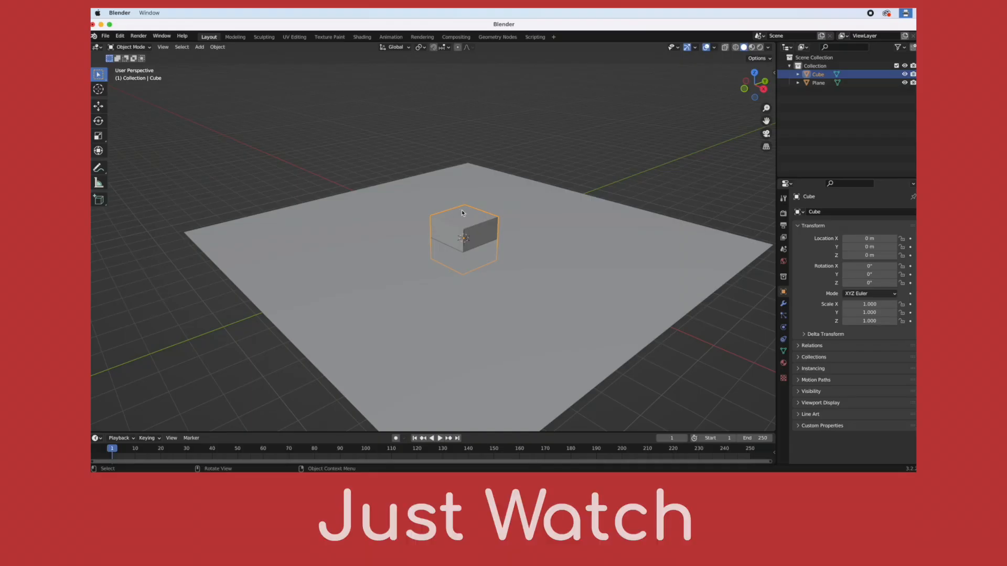
Move the cube freely away from the origin to about X -4.12 m, Y -3.63 m, Z 1.86 m
{"action": "key", "text": "g"}
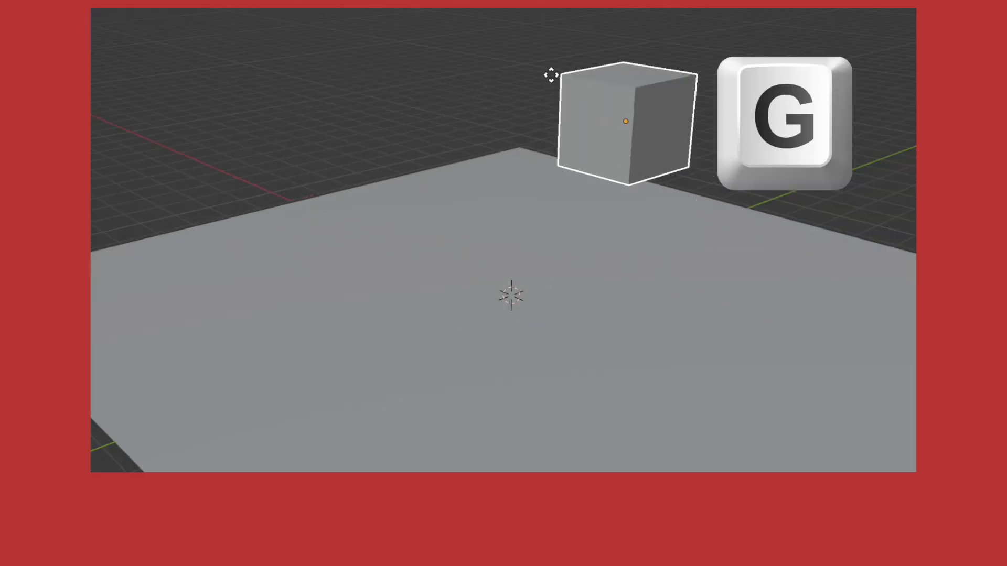
{"action": "left_click", "coordinate": [282, 218]}
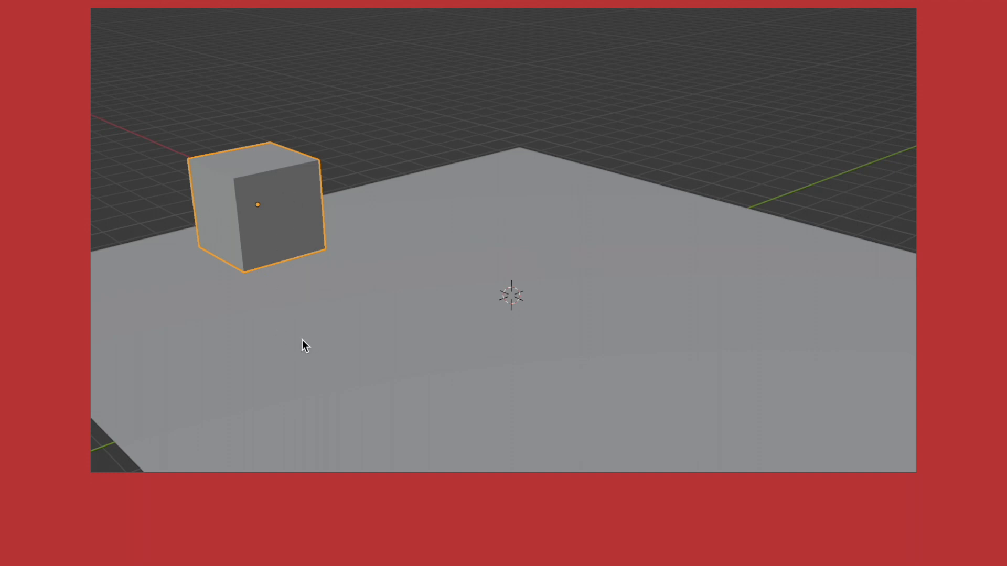
{"action": "middle_click_drag", "start_coordinate": [208, 437], "coordinate": [254, 401]}
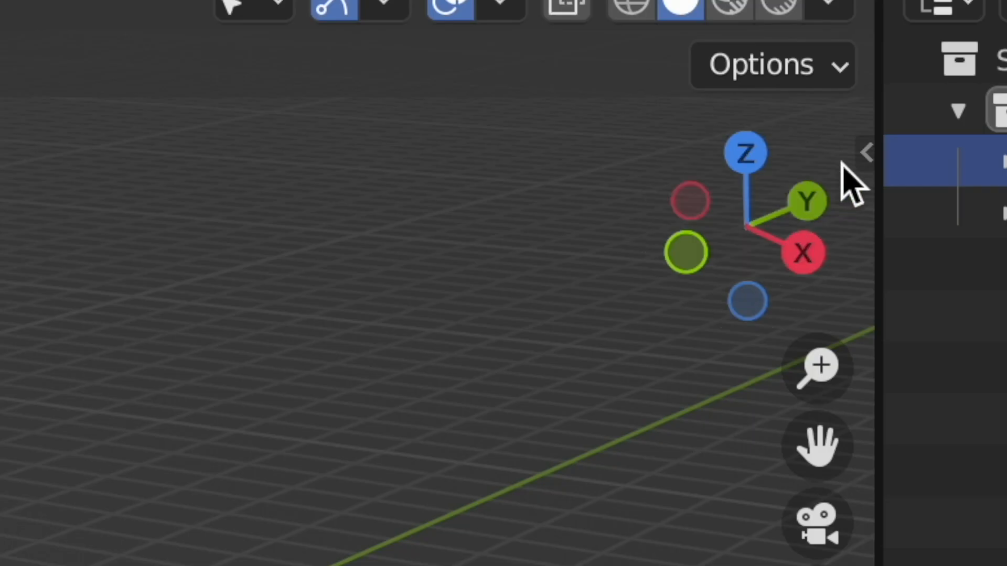
Show the cube's transform values in the viewport and set its X, Y and Z location to 0 m
{"action": "left_click", "coordinate": [869, 165]}
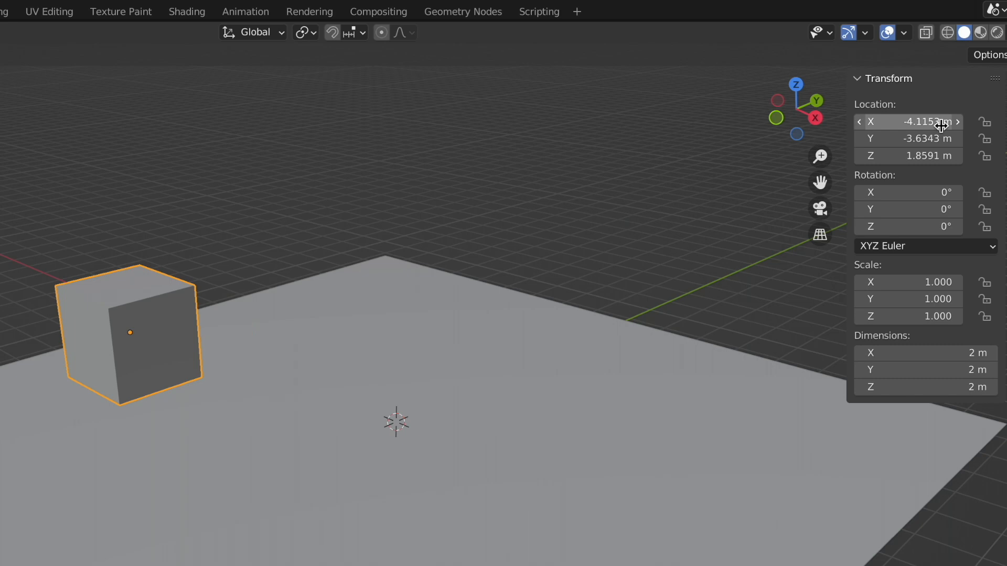
{"action": "left_click", "coordinate": [792, 103]}
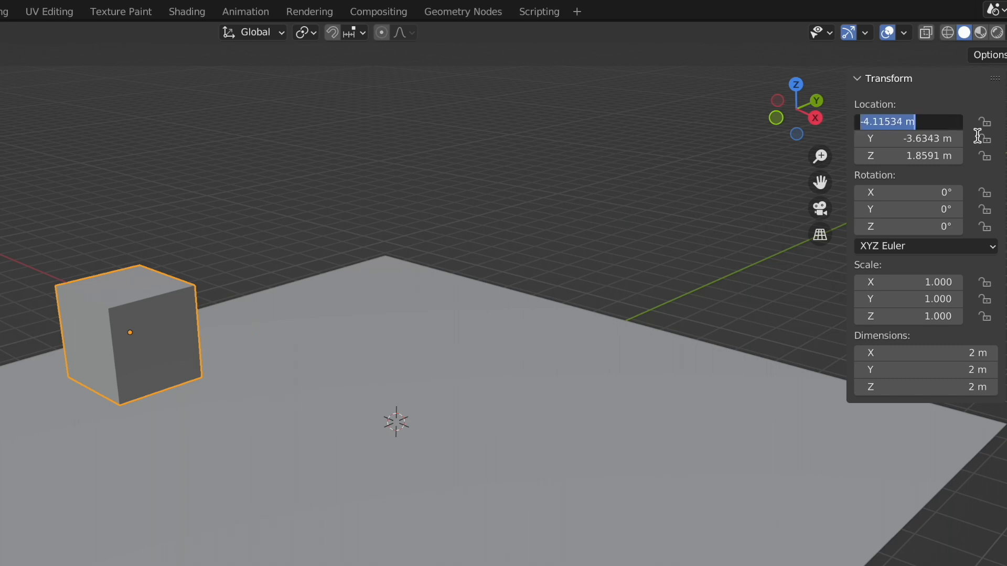
{"action": "type", "text": "0"}
{"action": "key", "text": "Return"}
{"action": "left_click", "coordinate": [938, 140]}
{"action": "type", "text": "0"}
{"action": "key", "text": "Return"}
{"action": "left_click", "coordinate": [819, 220]}
{"action": "type", "text": "0"}
{"action": "key", "text": "Return"}
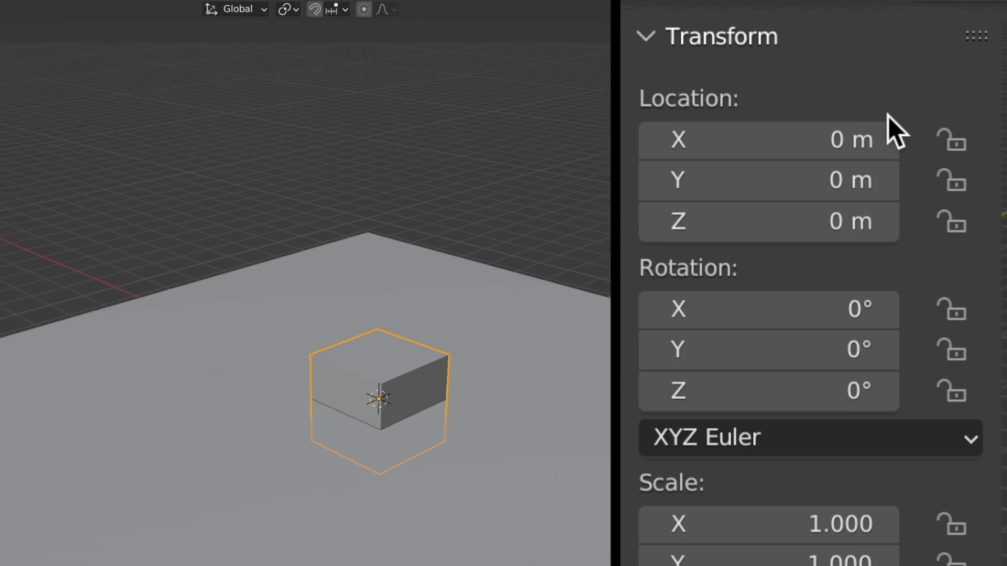
Set the cube's Z location to 1 m so that it rests on the plane, and deselect it
{"action": "middle_click_drag", "start_coordinate": [552, 409], "coordinate": [566, 429]}
{"action": "middle_click_drag", "start_coordinate": [632, 508], "coordinate": [630, 511]}
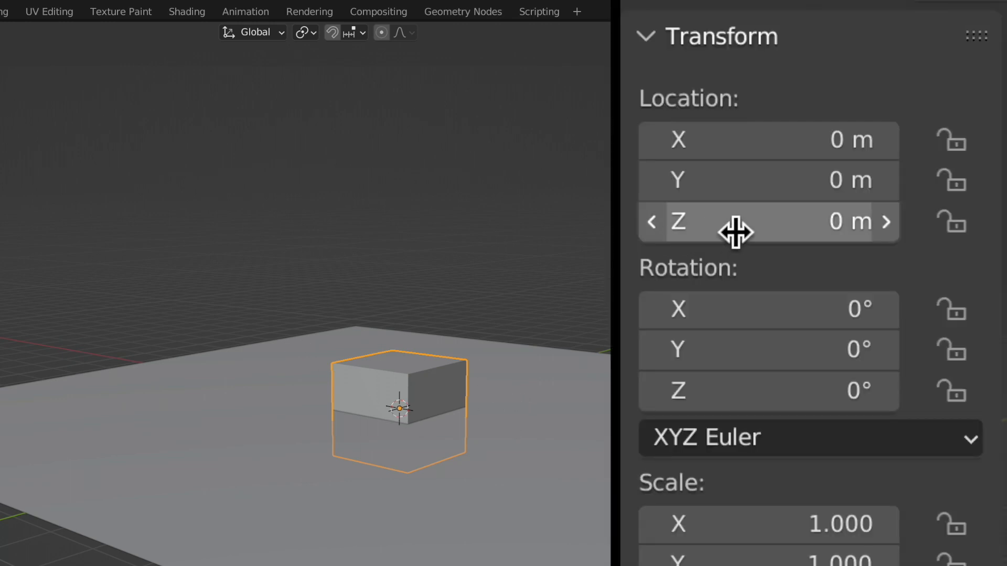
{"action": "left_click", "coordinate": [734, 223]}
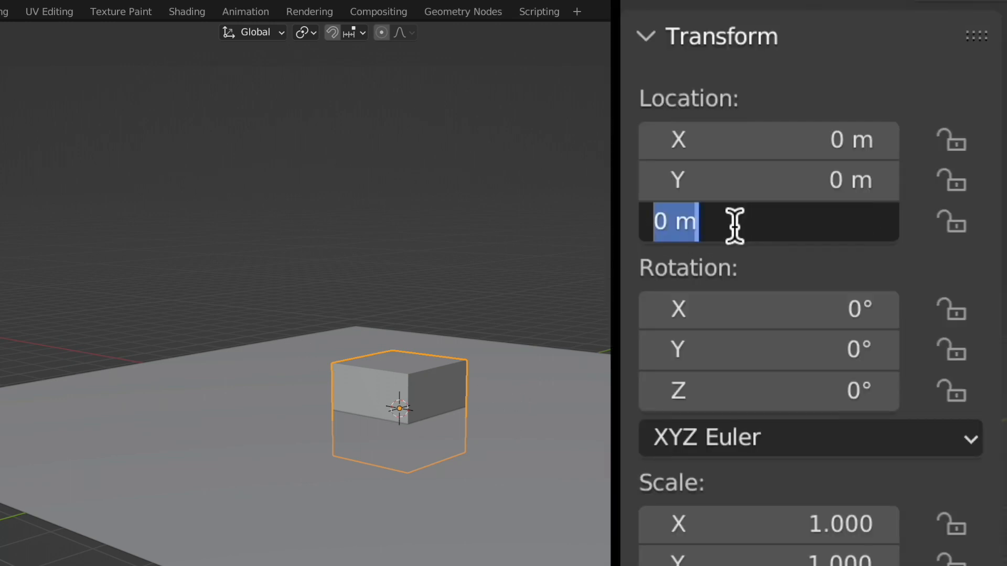
{"action": "type", "text": "1"}
{"action": "key", "text": "Return"}
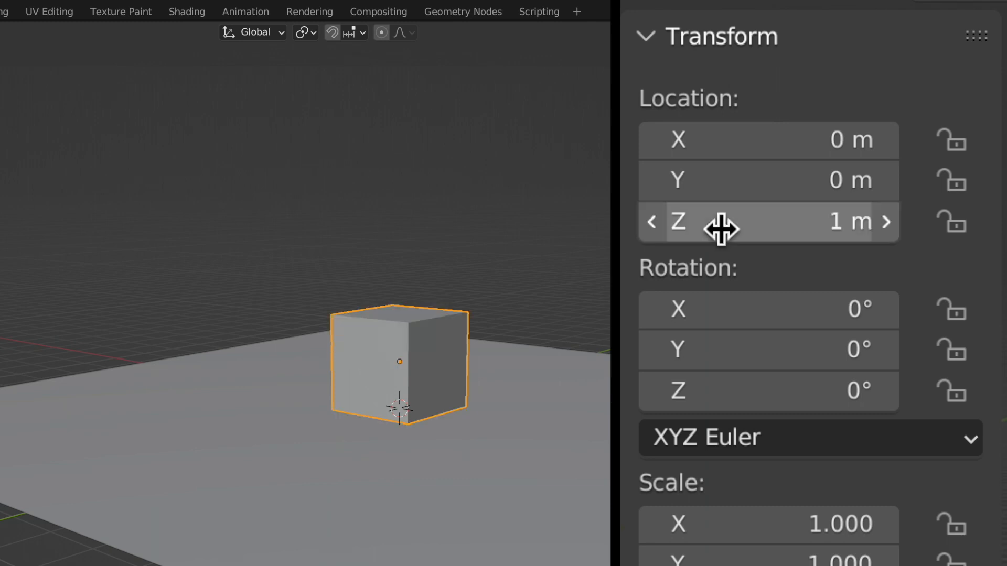
{"action": "mouse_move", "coordinate": [367, 293]}
{"action": "middle_mouse_down"}
{"action": "mouse_move", "coordinate": [367, 220]}
{"action": "mouse_move", "coordinate": [338, 294]}
{"action": "mouse_move", "coordinate": [351, 301]}
{"action": "middle_mouse_up"}
{"action": "key", "text": "alt+a"}
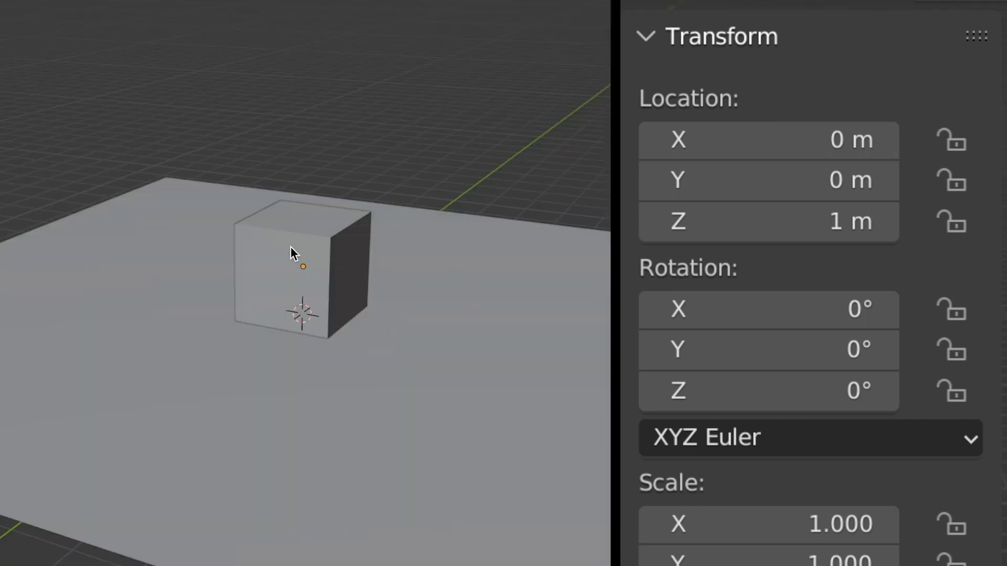
Select the cube on the plane and confirm its Z location at 1 m
{"action": "left_click", "coordinate": [291, 253]}
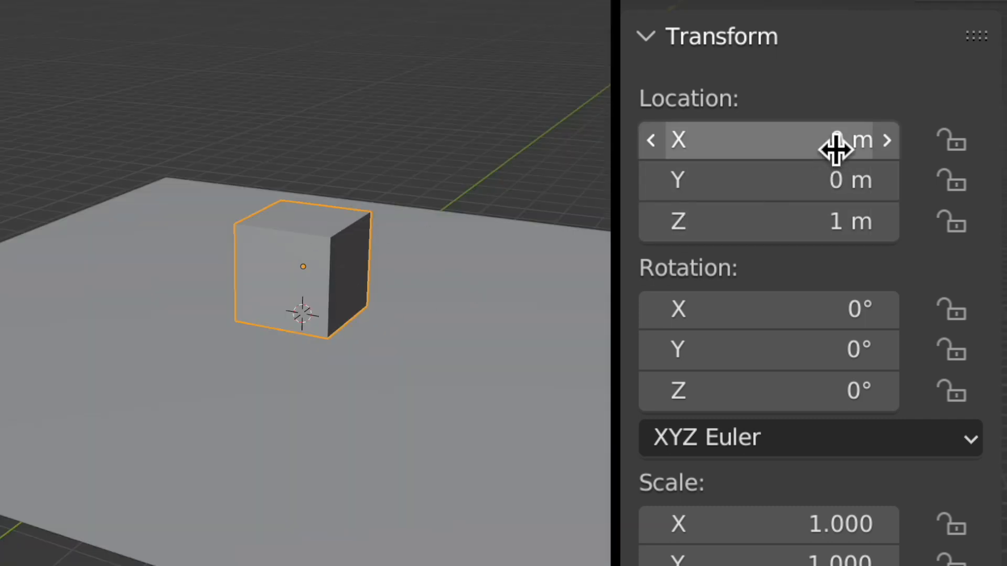
{"action": "left_click", "coordinate": [813, 221]}
{"action": "key", "text": "Return"}
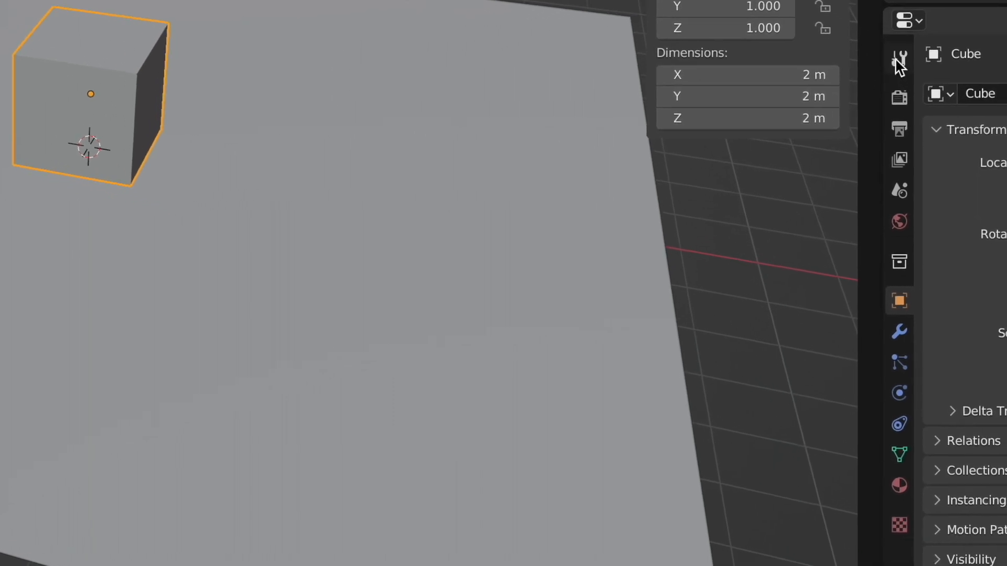
Look through the property categories from render, output and scene settings to the cube's modifiers, physics, constraints and mesh data
{"action": "left_click", "coordinate": [908, 107]}
{"action": "left_click", "coordinate": [864, 93]}
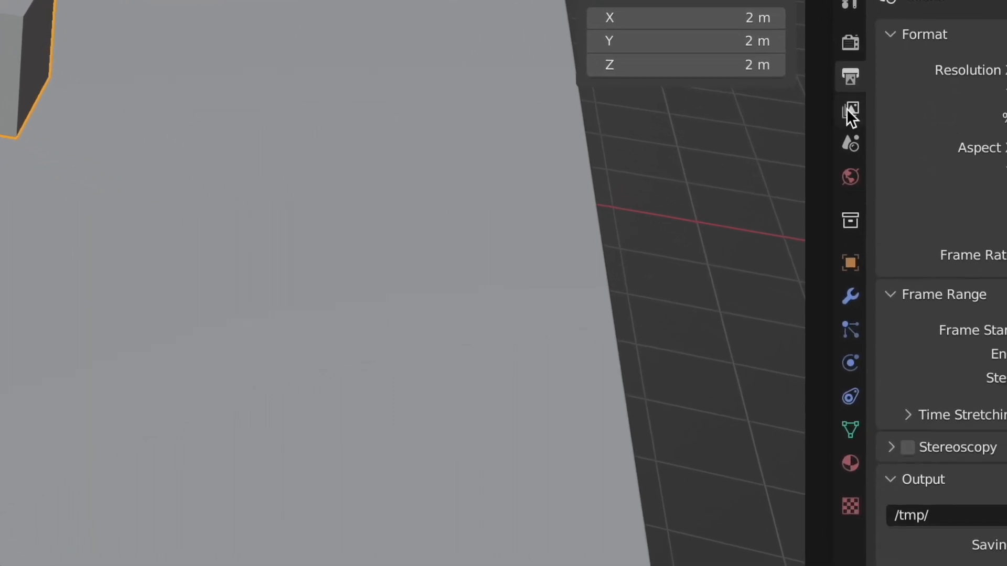
{"action": "left_click", "coordinate": [864, 125]}
{"action": "left_click", "coordinate": [864, 158]}
{"action": "left_click", "coordinate": [864, 190]}
{"action": "left_click", "coordinate": [807, 184]}
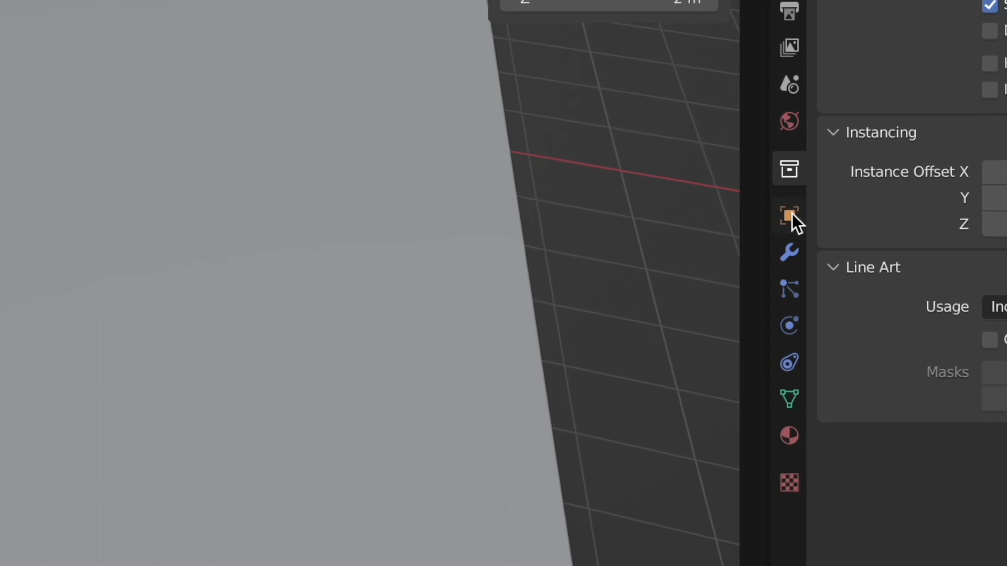
{"action": "left_click", "coordinate": [806, 229]}
{"action": "left_click", "coordinate": [807, 264]}
{"action": "left_click", "coordinate": [806, 300]}
{"action": "left_click", "coordinate": [736, 292]}
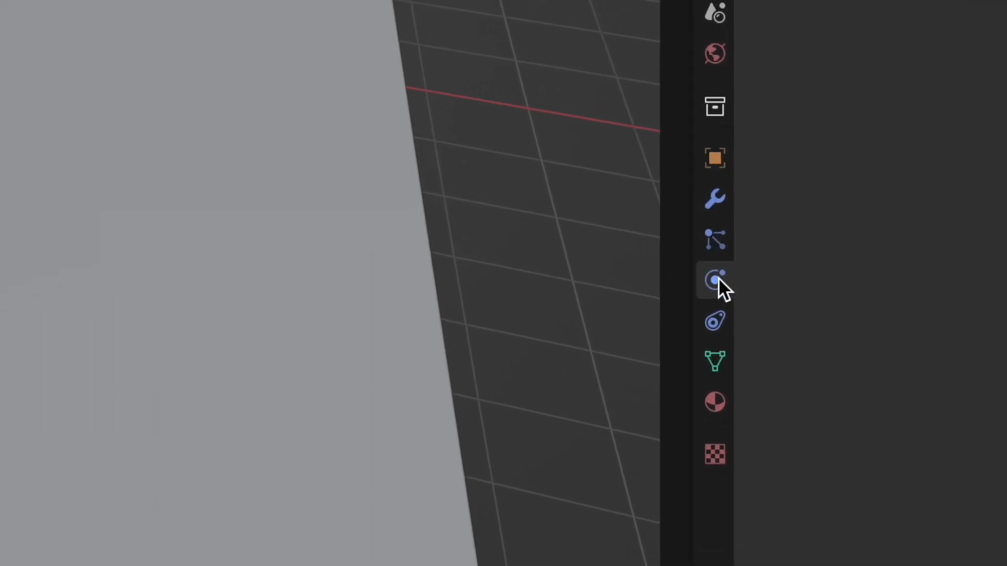
{"action": "left_click", "coordinate": [737, 332]}
{"action": "left_click", "coordinate": [736, 372]}
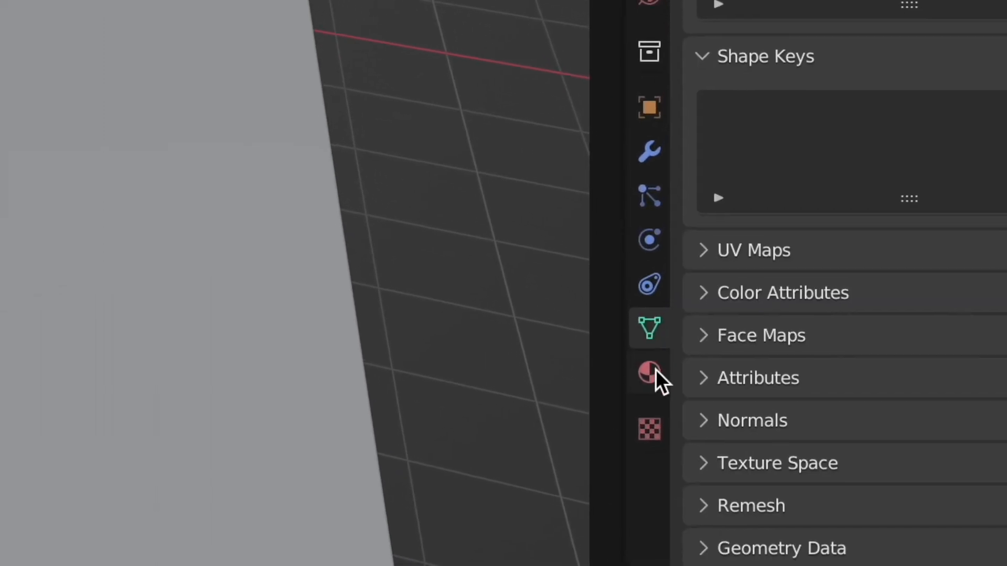
Create a new material for the cube, change its base colour to red, and deselect the cube
{"action": "left_click", "coordinate": [650, 373]}
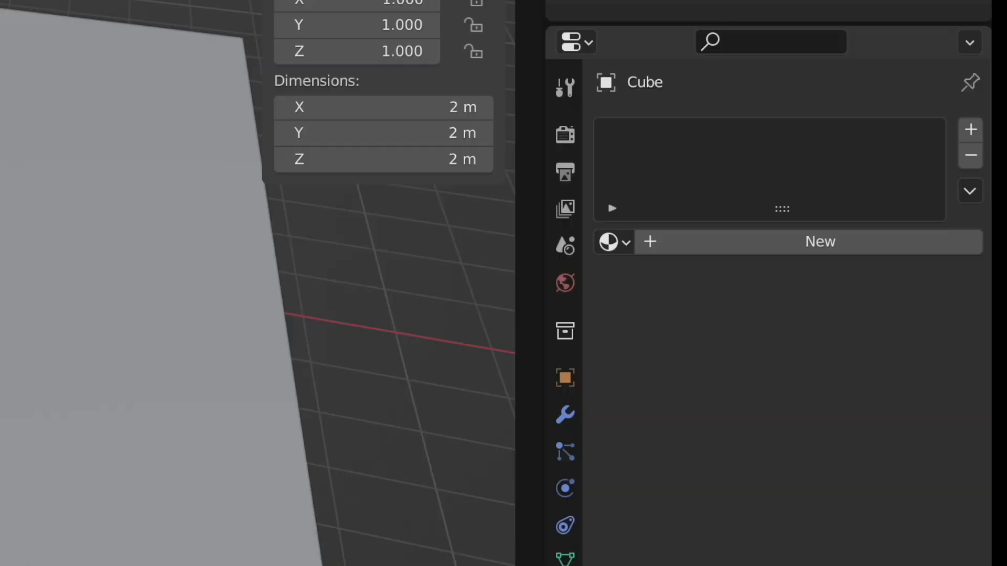
{"action": "left_click", "coordinate": [826, 241]}
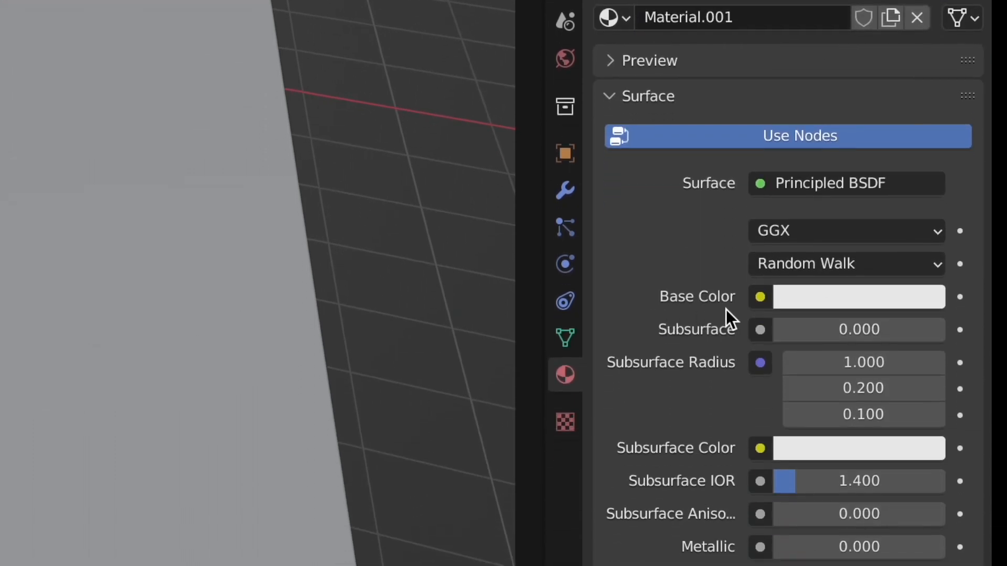
{"action": "left_click", "coordinate": [803, 301]}
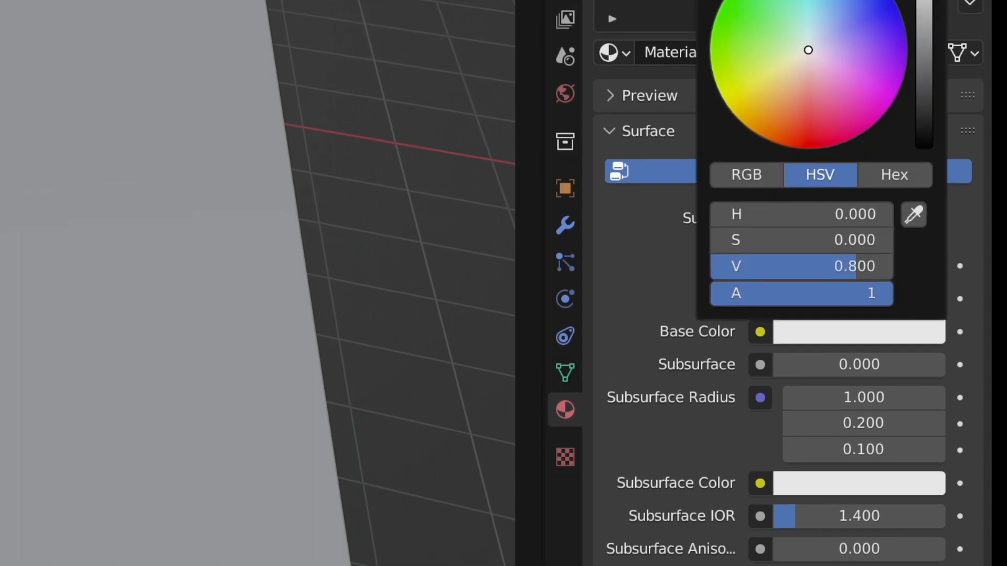
{"action": "left_click_drag", "start_coordinate": [808, 50], "coordinate": [807, 107]}
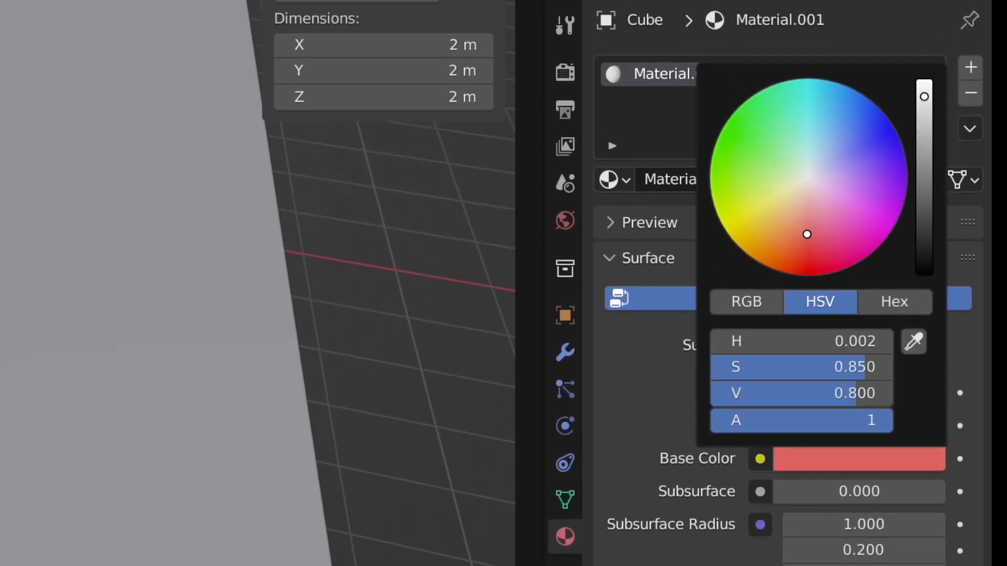
{"action": "left_click_drag", "start_coordinate": [793, 233], "coordinate": [808, 240]}
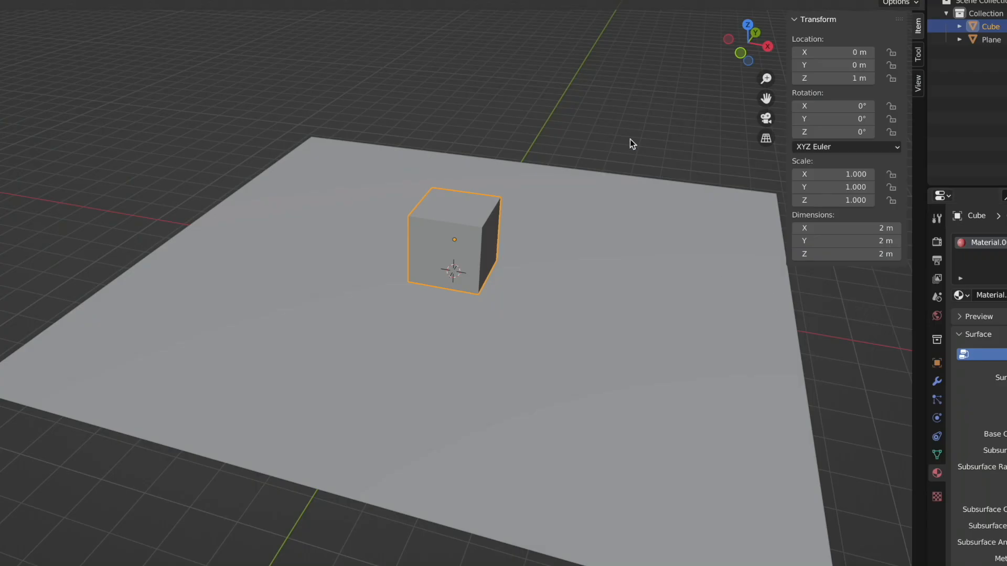
{"action": "left_click", "coordinate": [631, 116]}
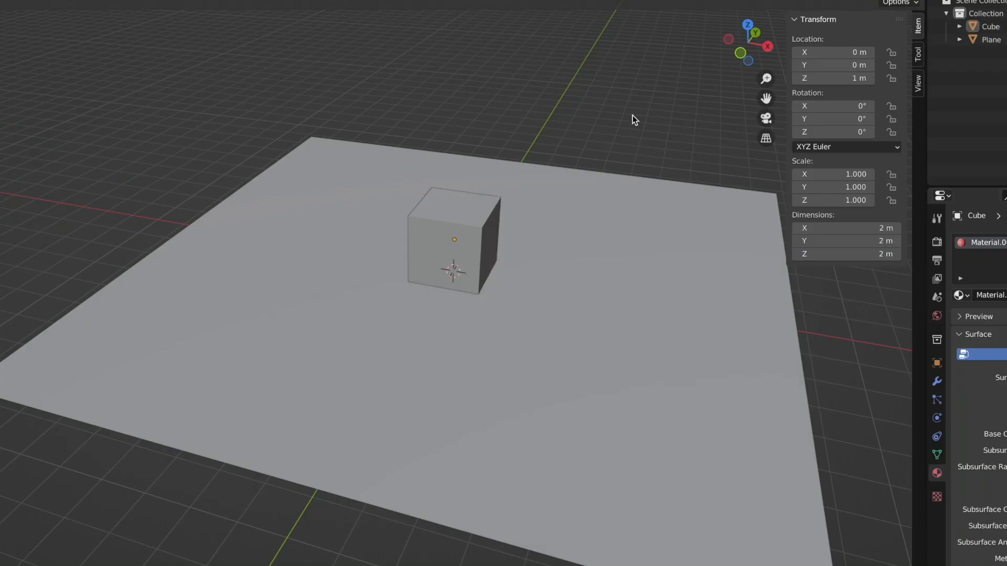
Compare the wireframe, solid and rendered viewport shading modes and leave the viewport in Material Preview
{"action": "mouse_move", "coordinate": [446, 313]}
{"action": "middle_mouse_down"}
{"action": "mouse_move", "coordinate": [496, 300]}
{"action": "mouse_move", "coordinate": [526, 313]}
{"action": "mouse_move", "coordinate": [450, 307]}
{"action": "middle_mouse_up"}
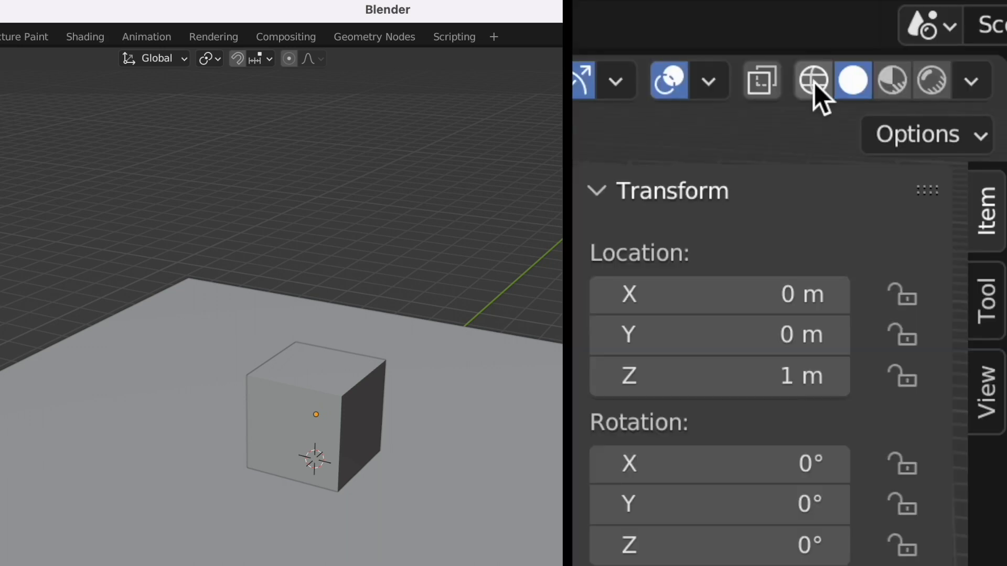
{"action": "left_click", "coordinate": [815, 86]}
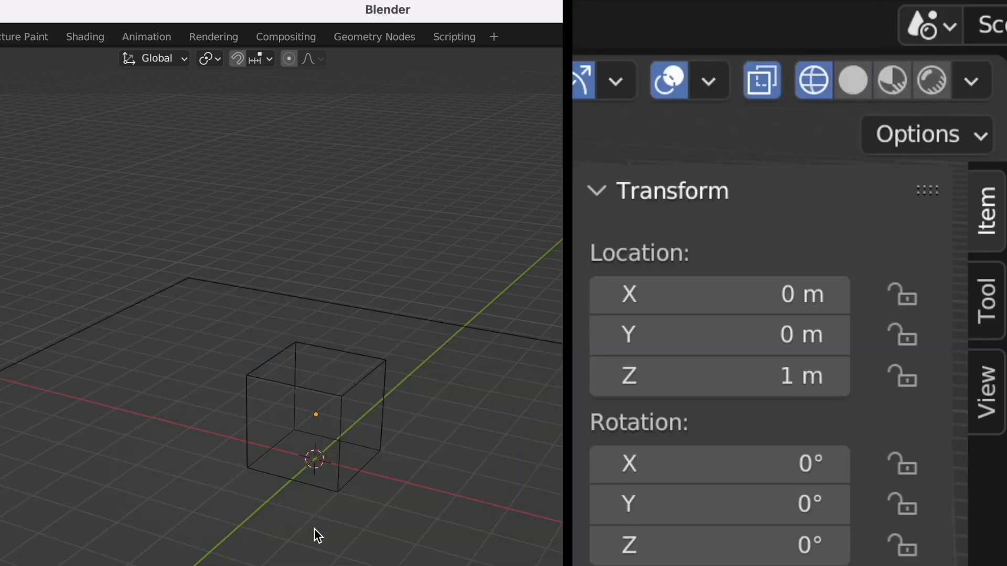
{"action": "left_click", "coordinate": [852, 83]}
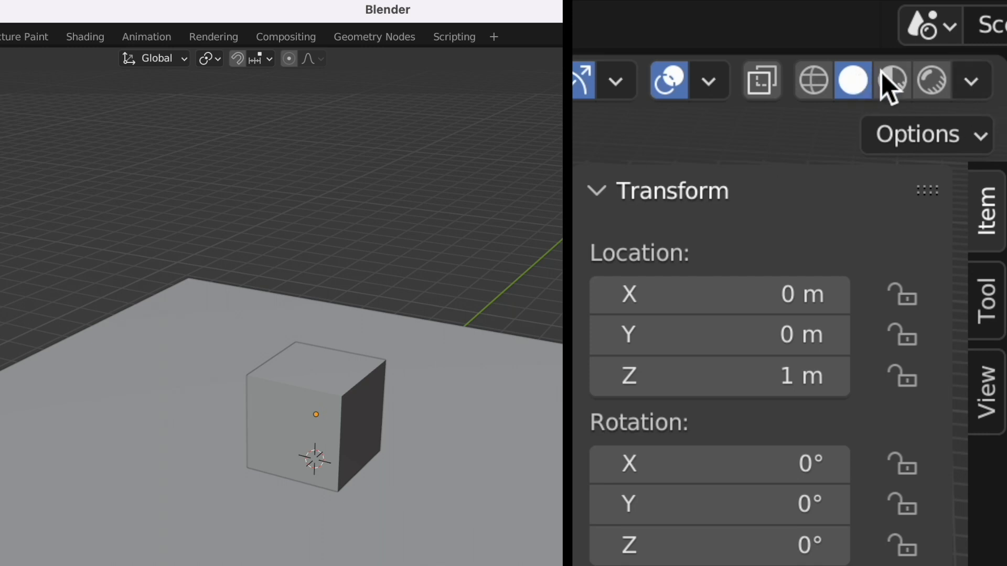
{"action": "left_click", "coordinate": [892, 79]}
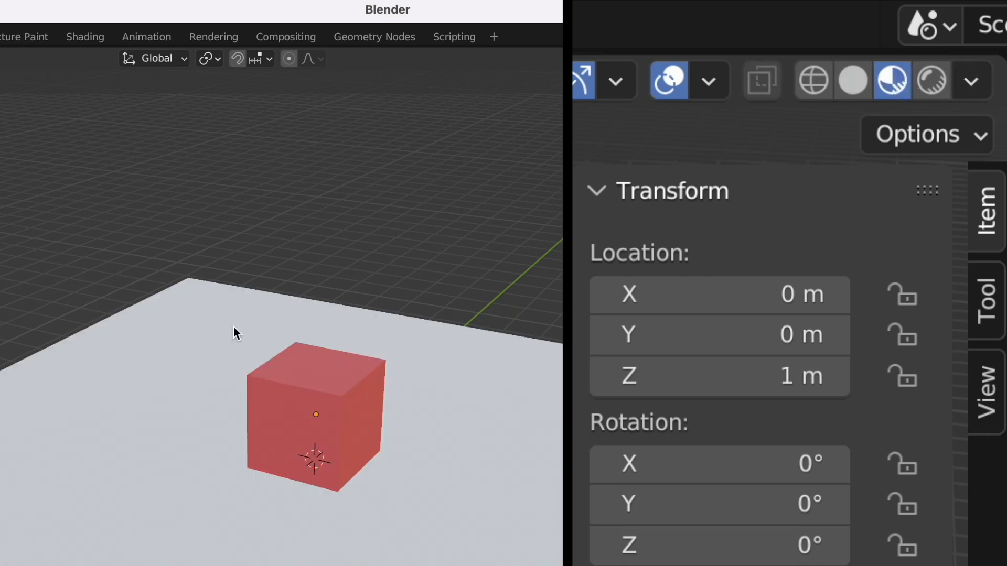
{"action": "left_click", "coordinate": [934, 80]}
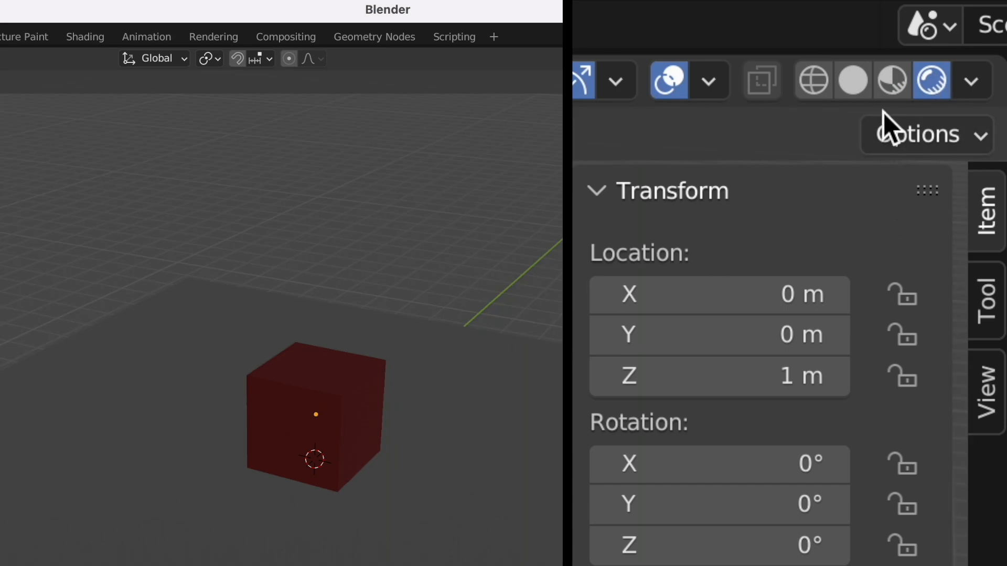
{"action": "left_click", "coordinate": [893, 79]}
Add rigid body physics of type Active to the cube
{"action": "mouse_move", "coordinate": [335, 529]}
{"action": "middle_mouse_down"}
{"action": "mouse_move", "coordinate": [494, 508]}
{"action": "mouse_move", "coordinate": [384, 534]}
{"action": "mouse_move", "coordinate": [298, 520]}
{"action": "mouse_move", "coordinate": [305, 488]}
{"action": "mouse_move", "coordinate": [443, 478]}
{"action": "middle_mouse_up"}
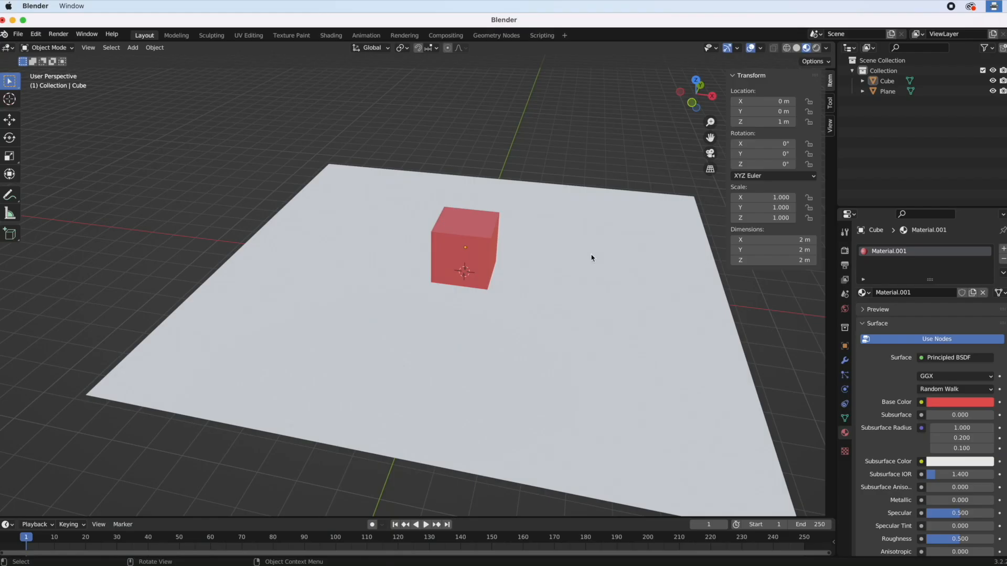
{"action": "middle_click_drag", "start_coordinate": [591, 253], "coordinate": [542, 241]}
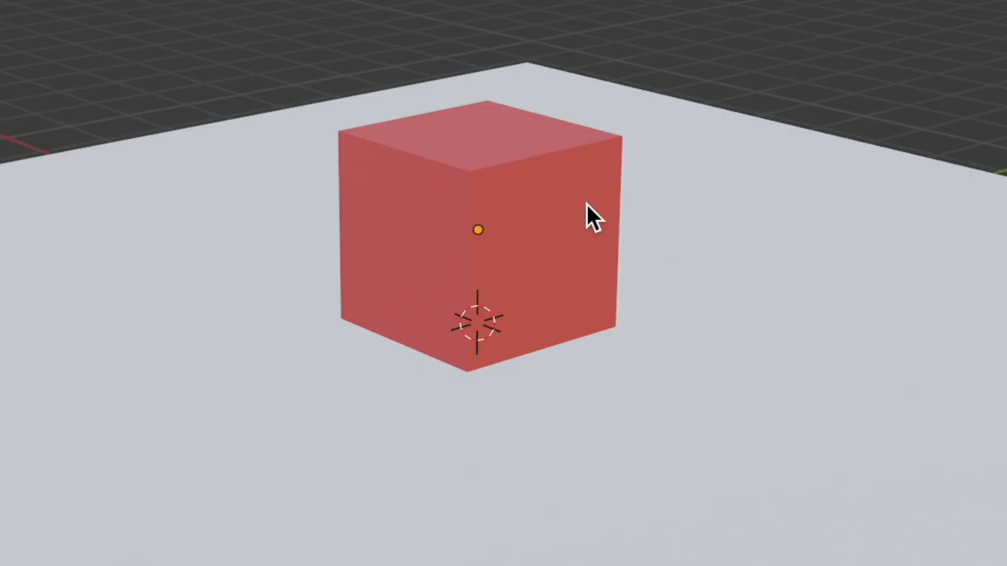
{"action": "left_click", "coordinate": [583, 203]}
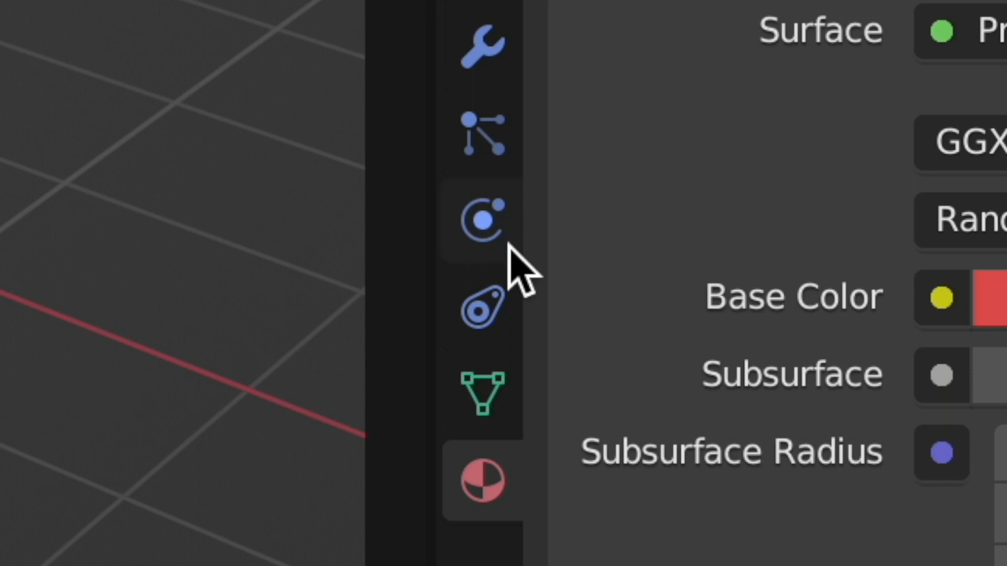
{"action": "left_click", "coordinate": [484, 223]}
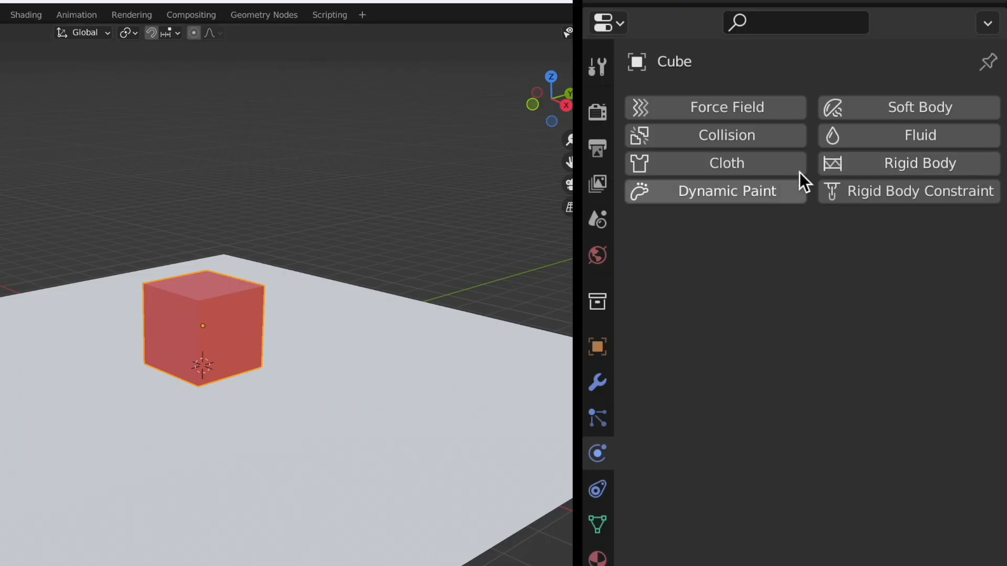
{"action": "left_click", "coordinate": [886, 159]}
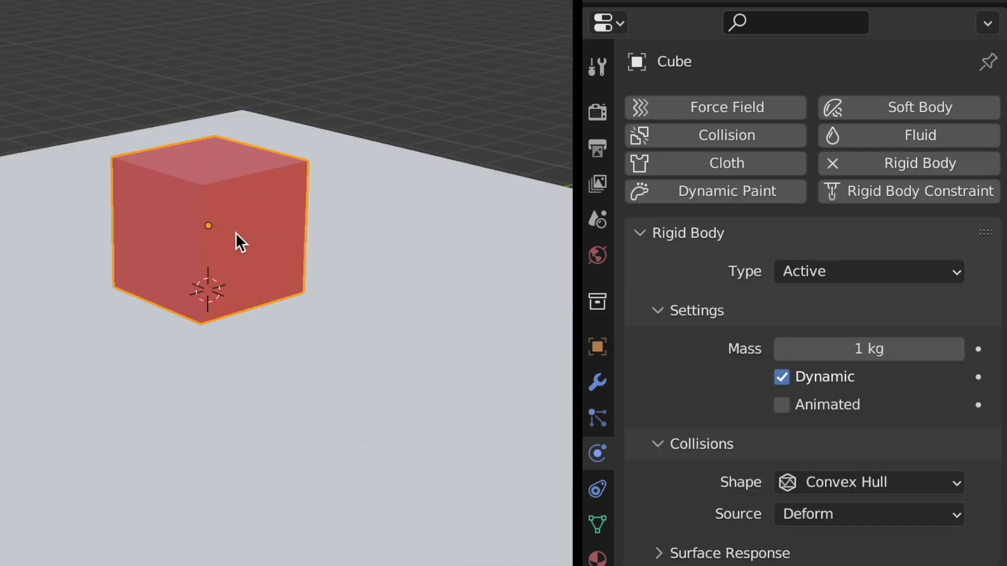
{"action": "left_click", "coordinate": [916, 165]}
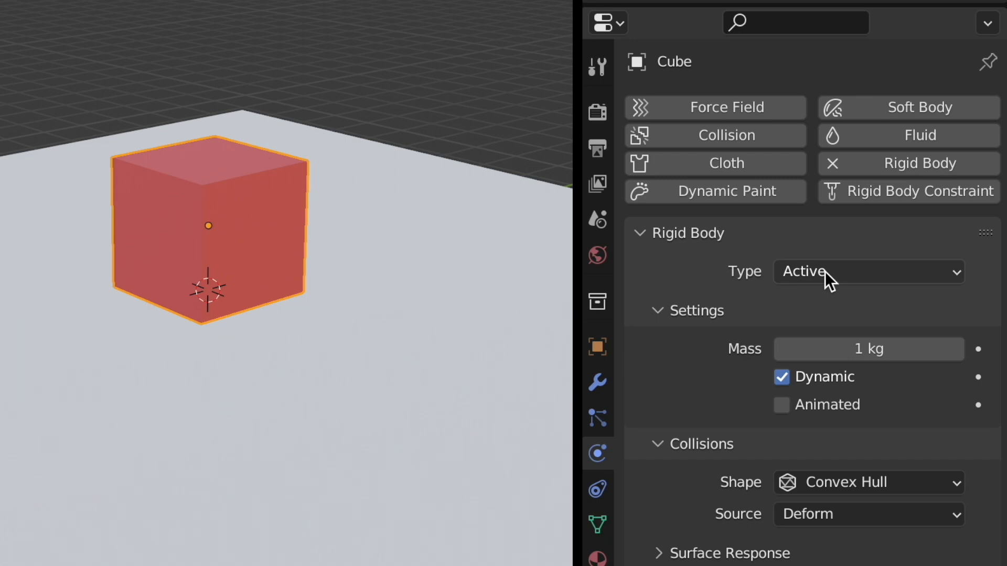
Add rigid body physics to the plane and set its type to Passive
{"action": "left_click", "coordinate": [547, 348]}
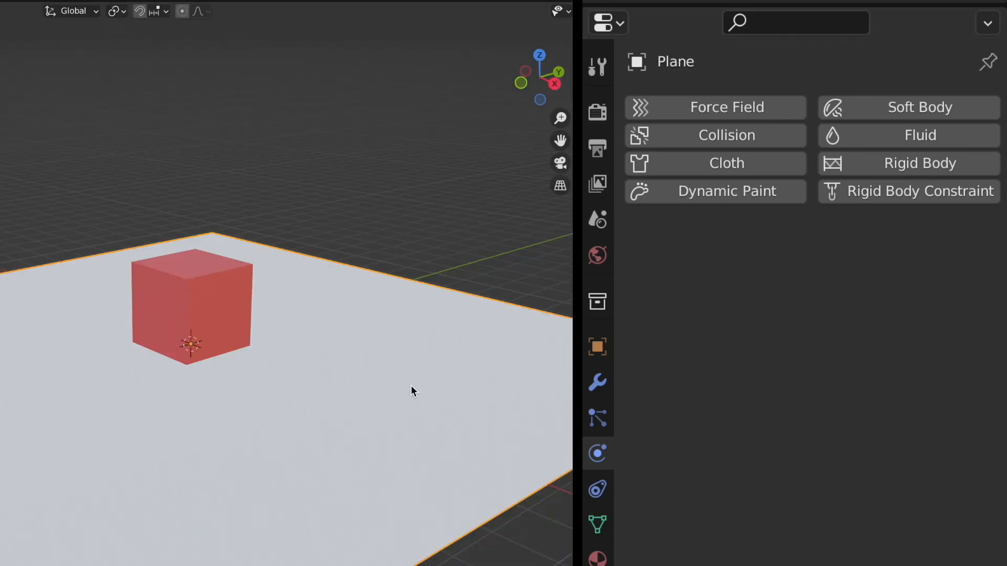
{"action": "left_click", "coordinate": [927, 163]}
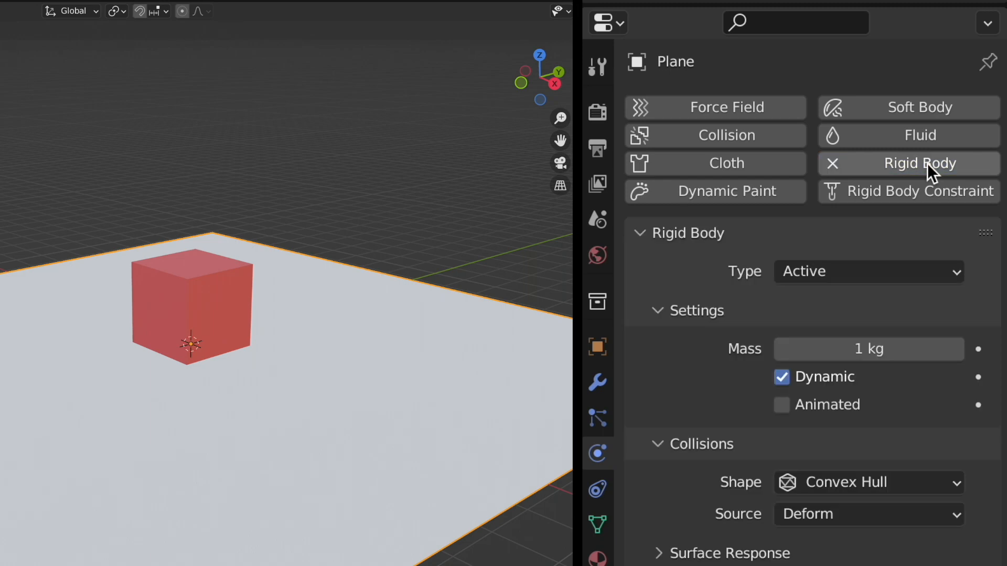
{"action": "left_click", "coordinate": [855, 269]}
{"action": "left_click", "coordinate": [848, 328]}
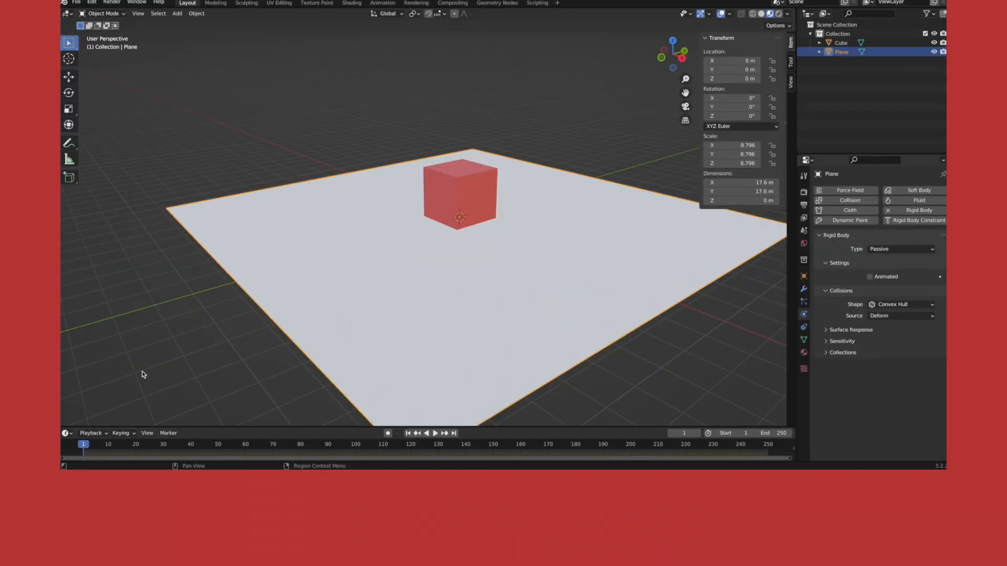
Raise the cube to about X -1.19 m, Y 1.47 m, Z 5.93 m and play the simulation up to frame 90
{"action": "left_click", "coordinate": [453, 269]}
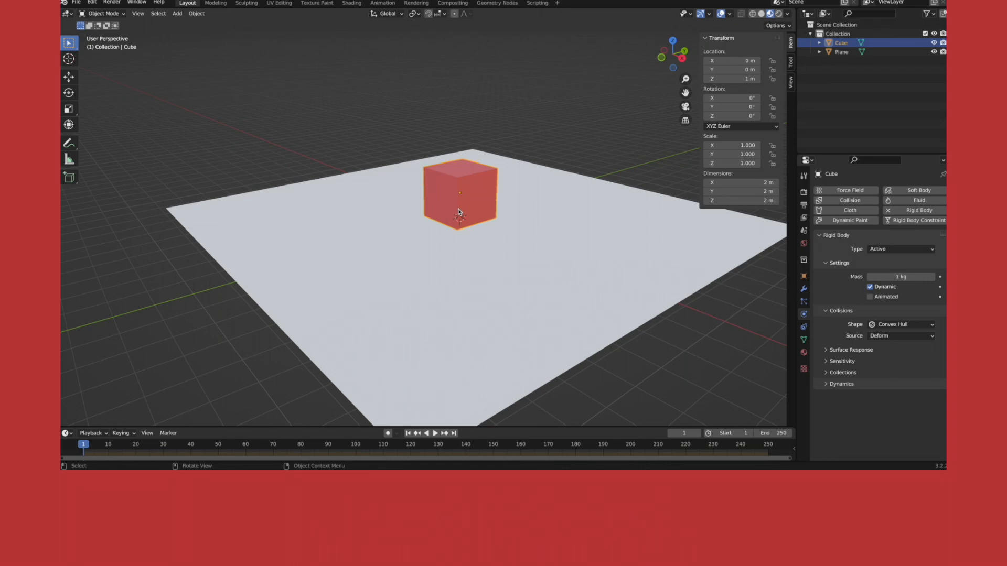
{"action": "key", "text": "g"}
{"action": "left_click", "coordinate": [468, 77]}
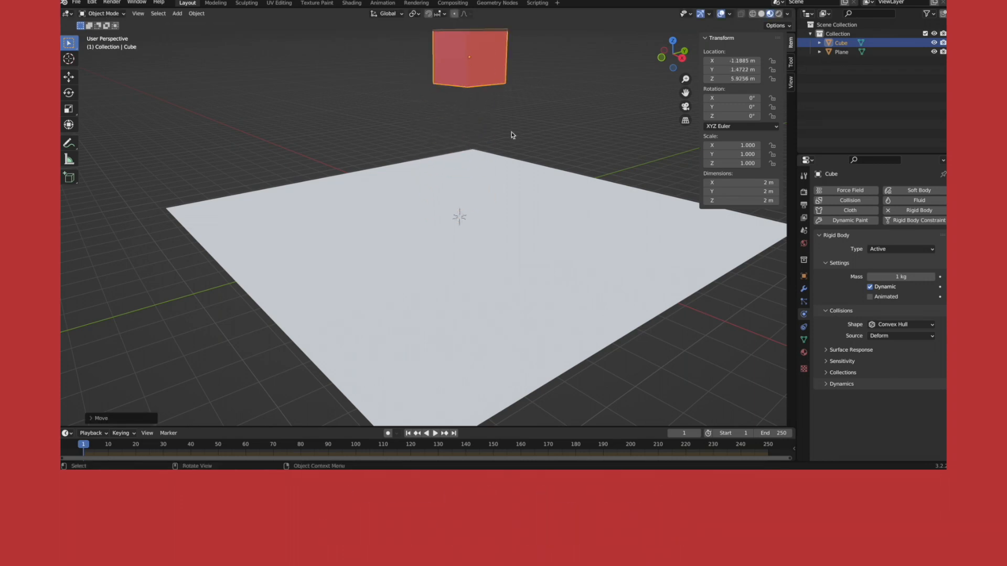
{"action": "key", "text": "space"}
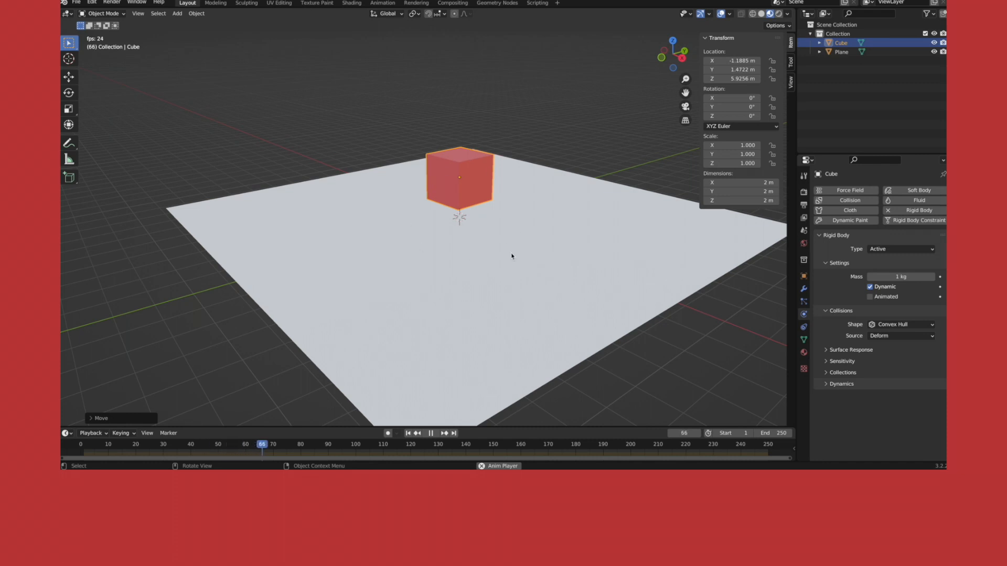
{"action": "key", "text": "space"}
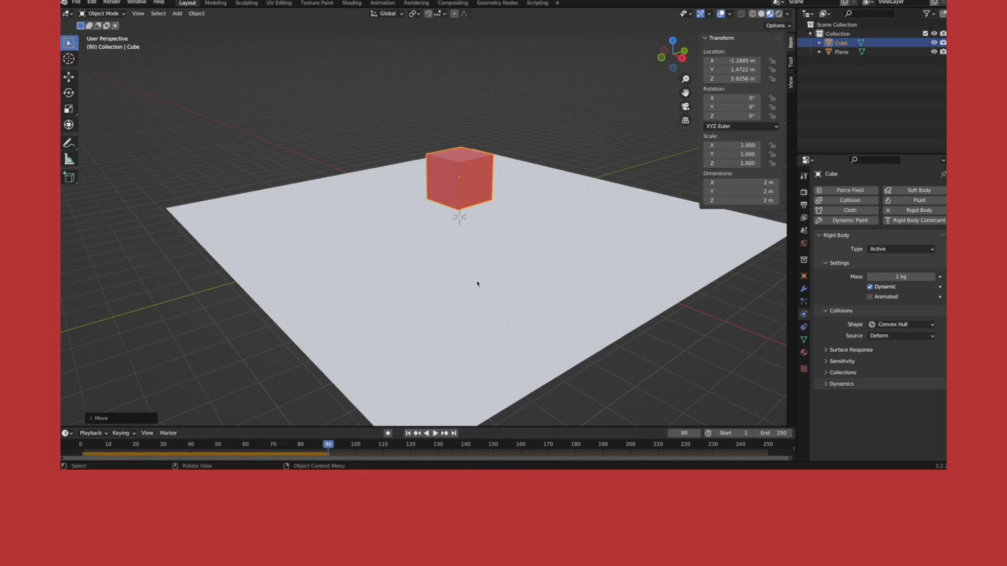
Change the plane's rigid body type to Active
{"action": "left_click", "coordinate": [589, 236]}
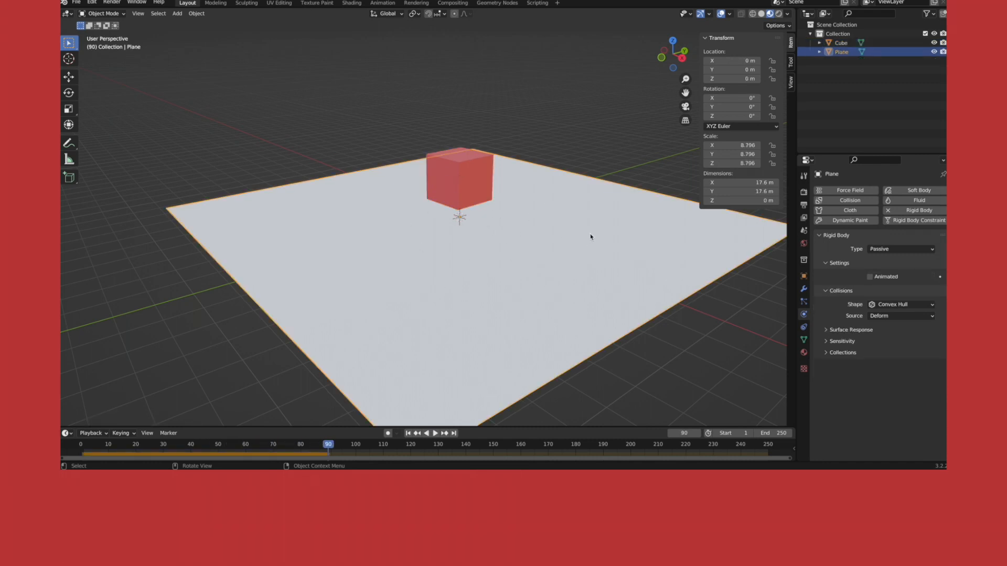
{"action": "left_click", "coordinate": [923, 248]}
{"action": "left_click", "coordinate": [913, 261]}
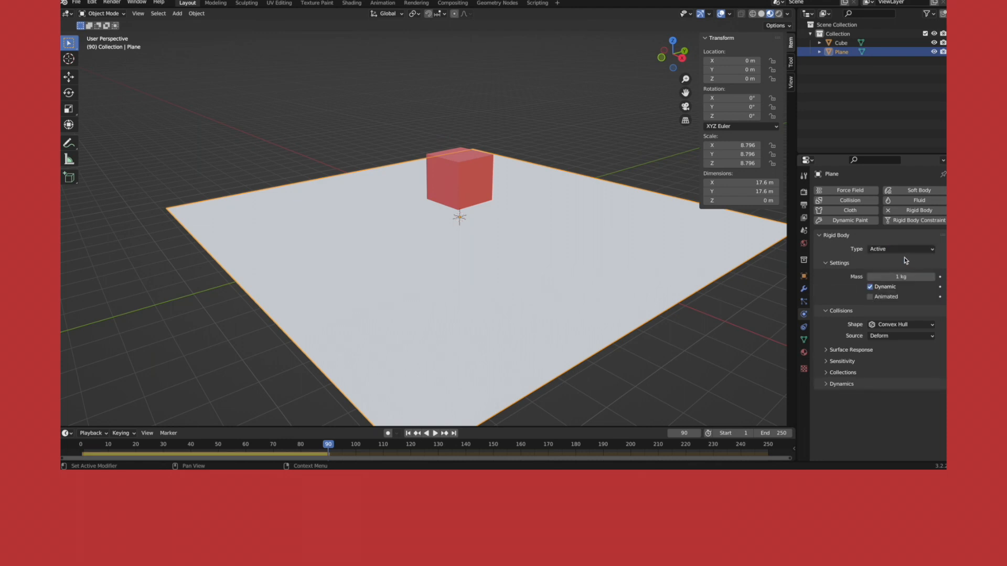
Replay the simulation from the start with both objects active, stop it and return to the start of the timeline
{"action": "key", "text": "shift+Left"}
{"action": "key", "text": "space"}
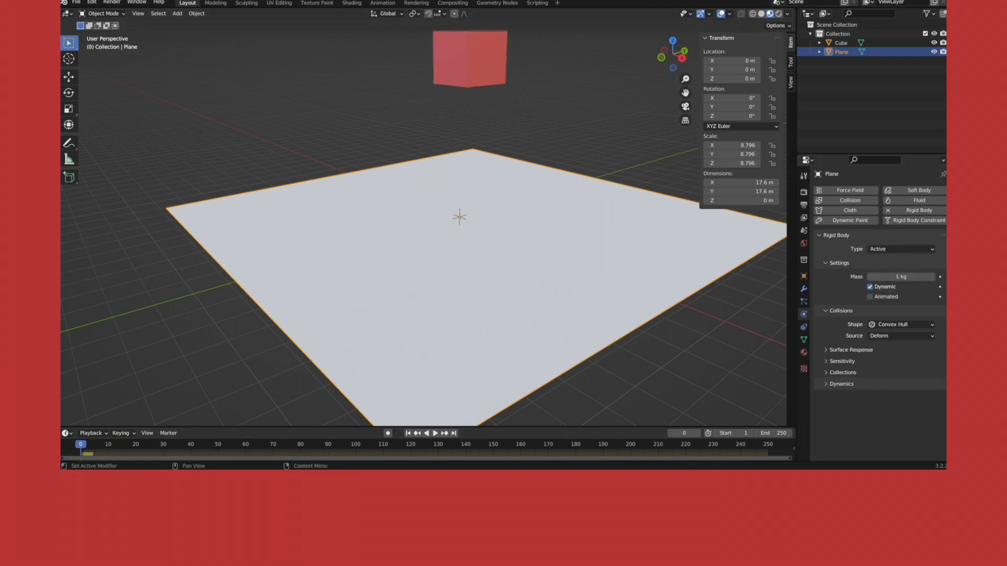
{"action": "key", "text": "space"}
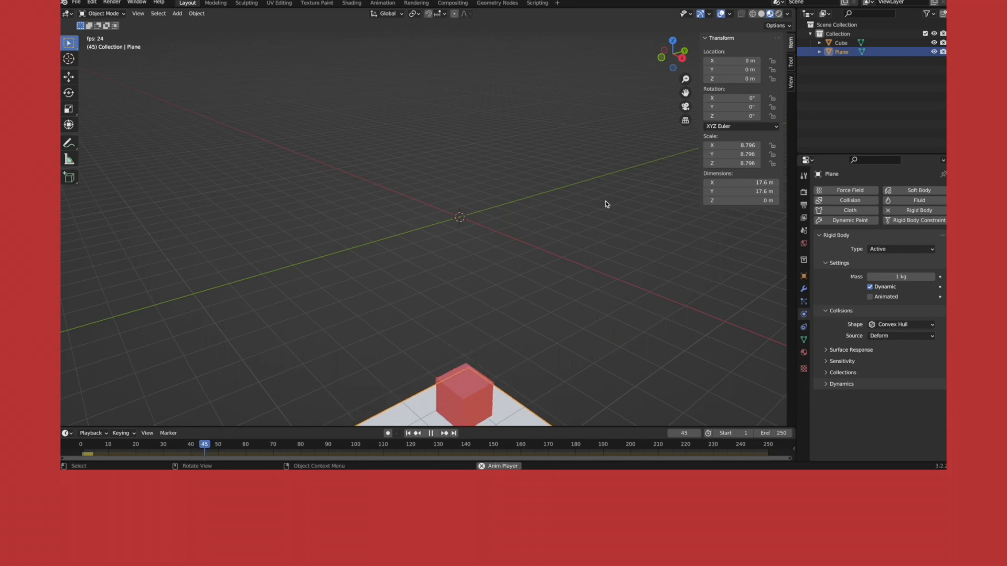
{"action": "key", "text": "space"}
{"action": "key", "text": "shift+Left"}
{"action": "key", "text": "space"}
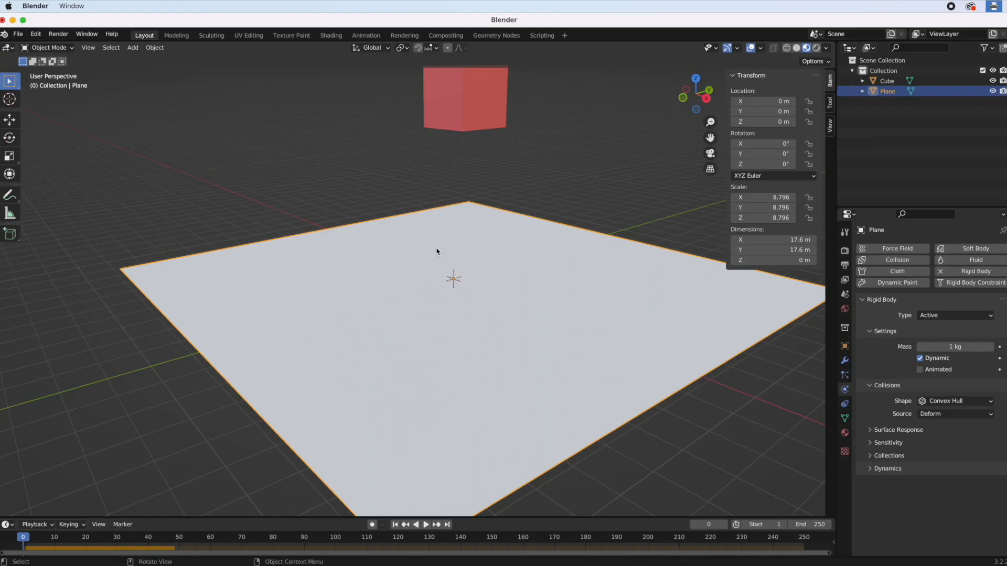
Set the plane's rigid body type to Passive and place the cube at X 0 m, Y 0 m, Z 1 m
{"action": "left_click", "coordinate": [813, 272]}
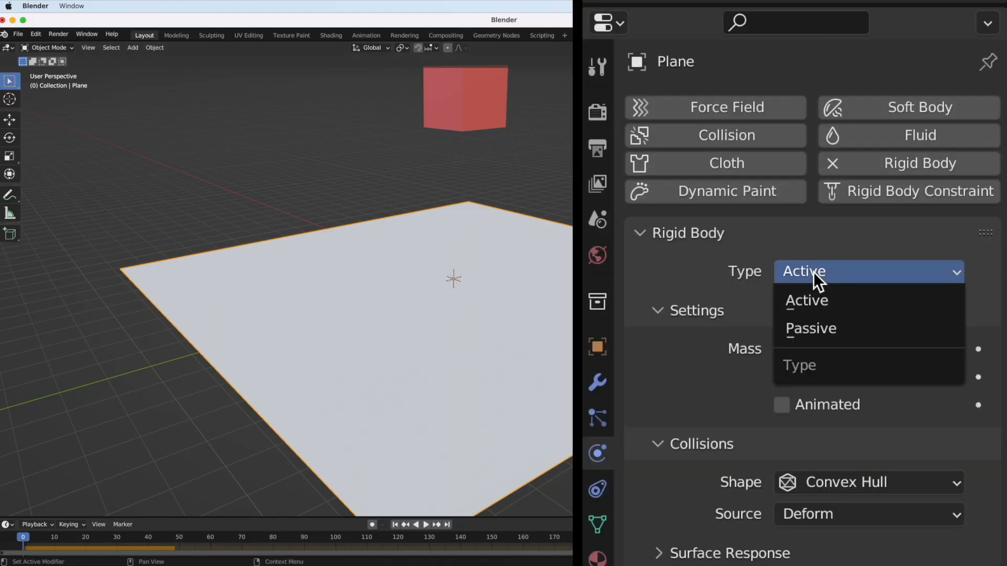
{"action": "left_click", "coordinate": [817, 333]}
{"action": "left_click", "coordinate": [471, 137]}
{"action": "left_click", "coordinate": [472, 108]}
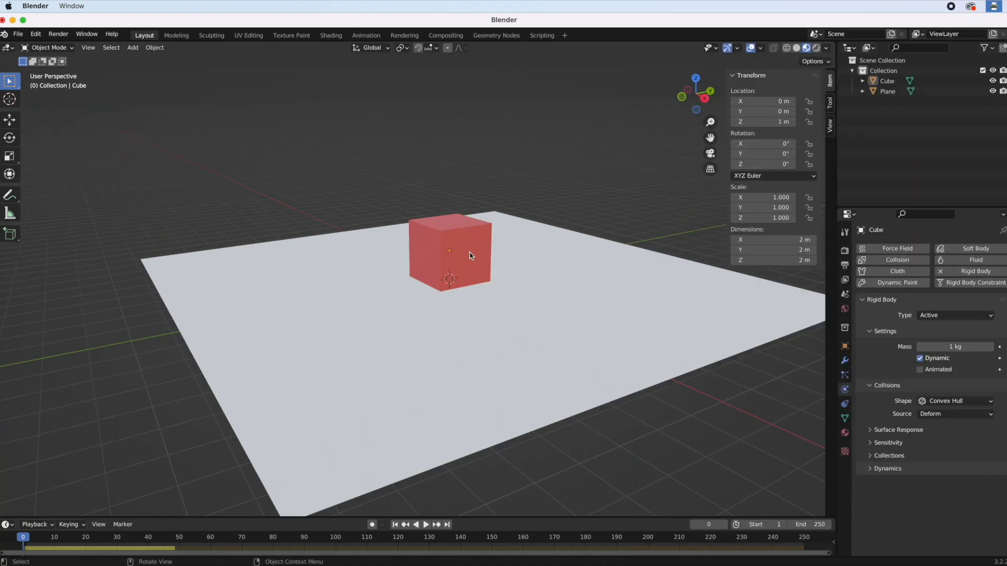
Try duplicating the cube with free placement at about X 2.38 m, Y 1.20 m, Z 0.72 m, and undo the copy
{"action": "middle_click_drag", "start_coordinate": [315, 309], "coordinate": [375, 322]}
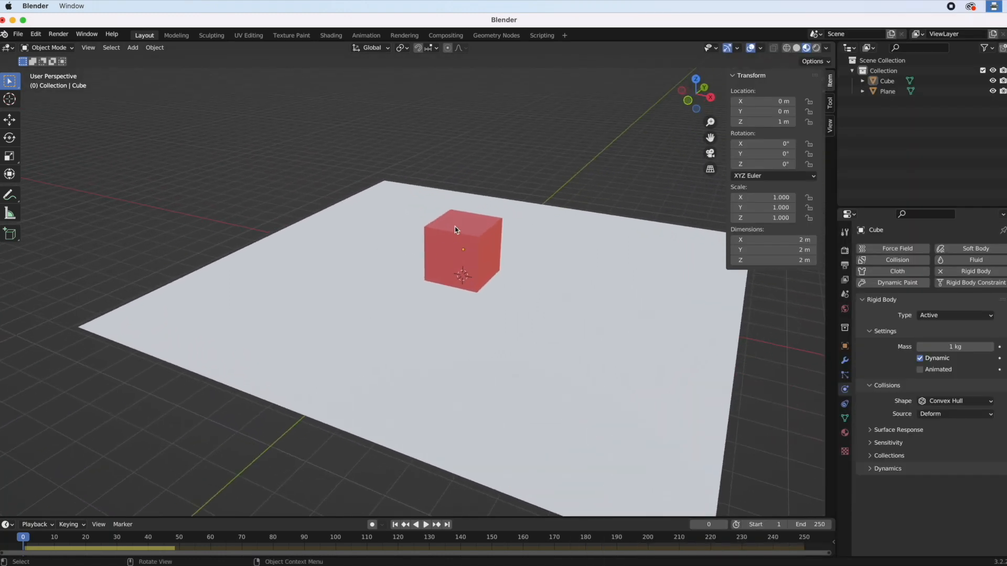
{"action": "left_click", "coordinate": [433, 249]}
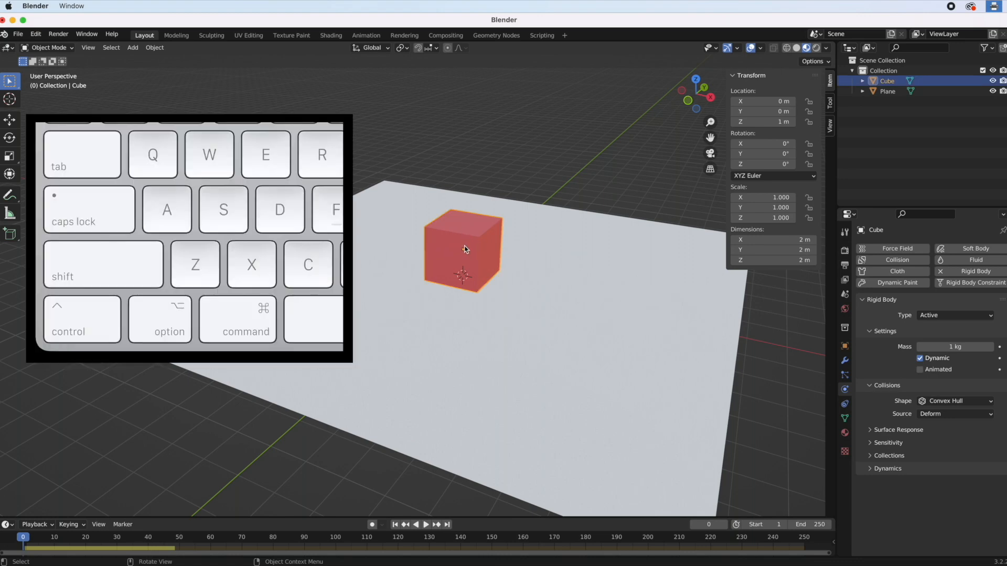
{"action": "key", "text": "shift"}
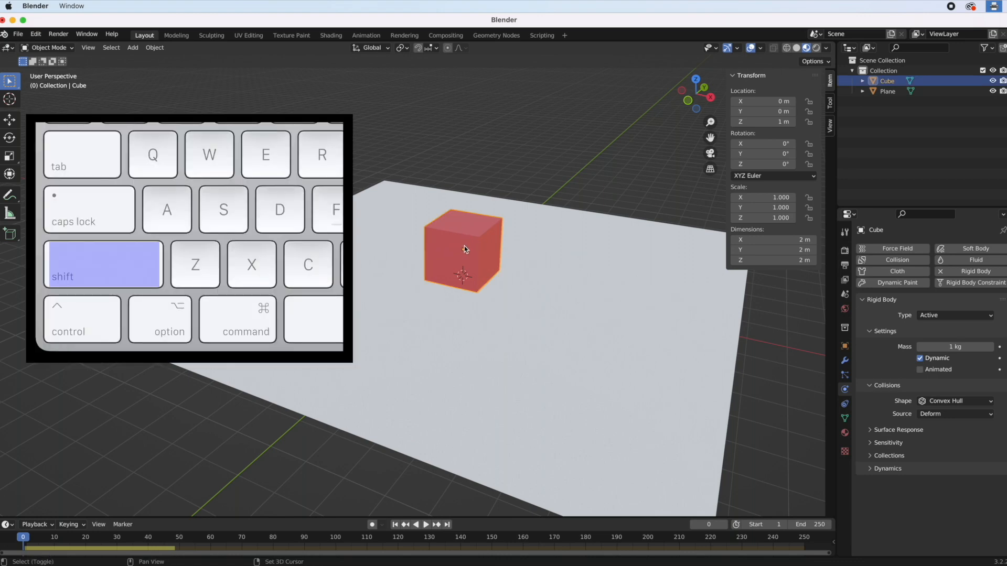
{"action": "key", "text": "shift+d"}
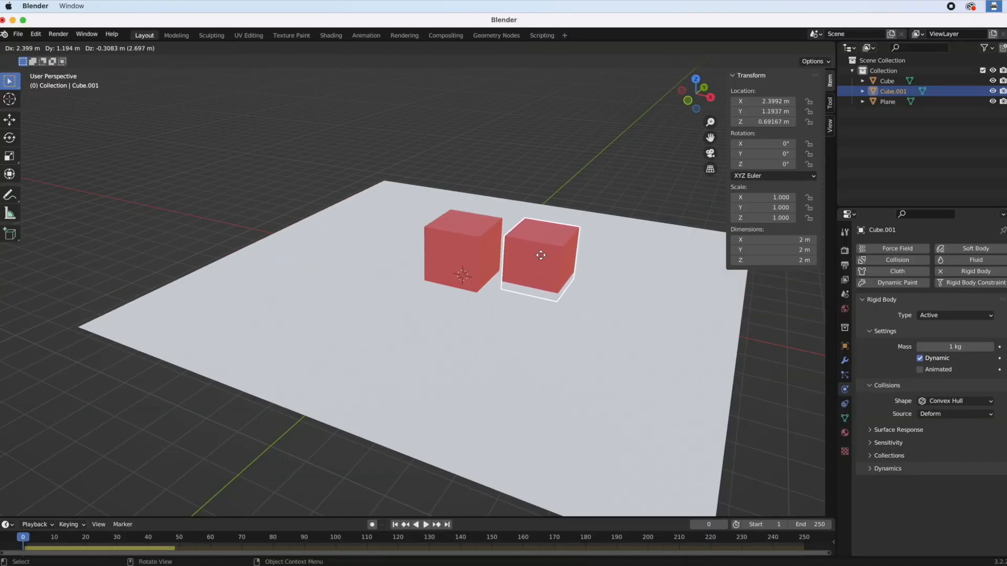
{"action": "left_click", "coordinate": [557, 240]}
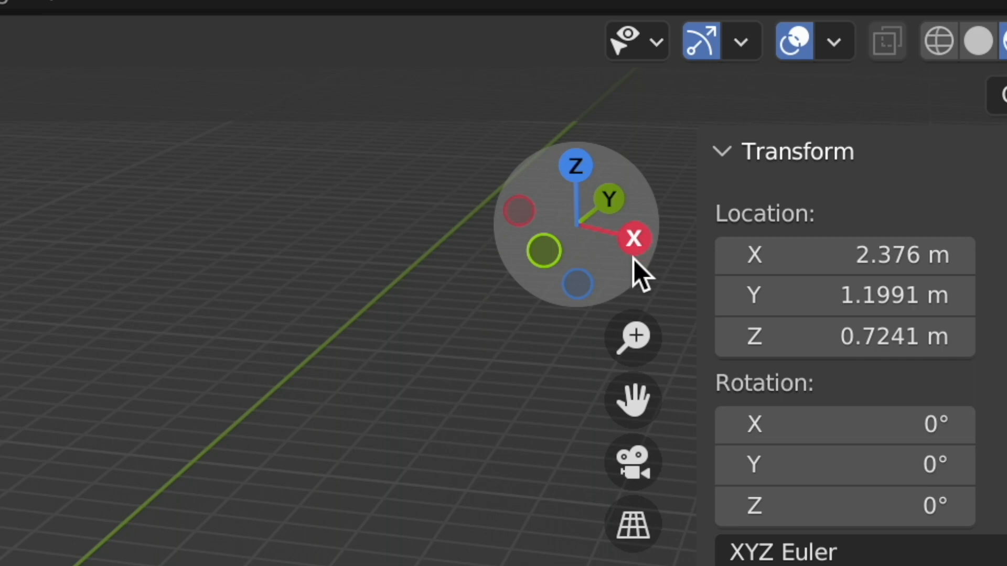
{"action": "key", "text": "super+z"}
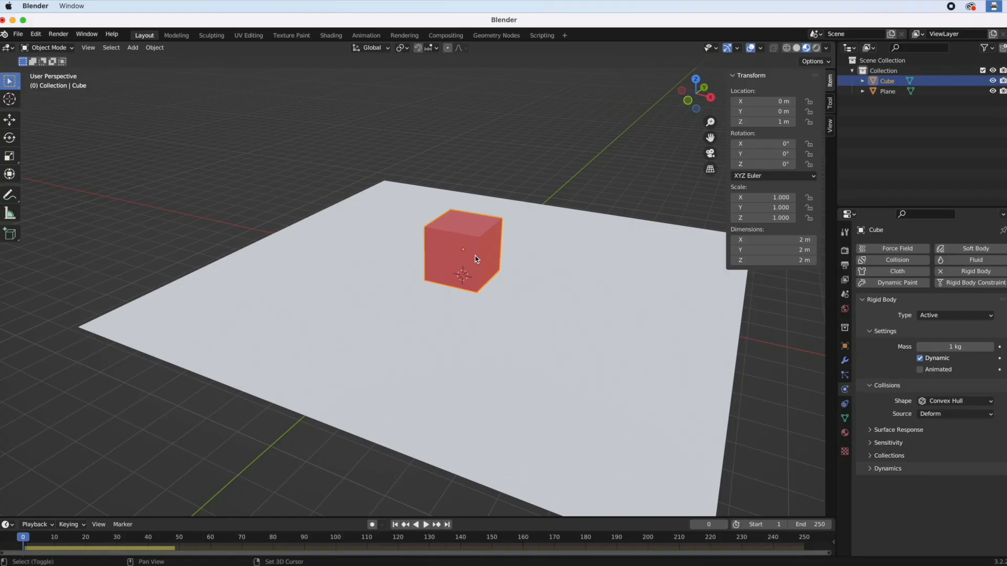
Duplicate the cube along the X axis to about X 2.3 m, and copy that one further along X to about 4.26 m
{"action": "key", "text": "shift+d"}
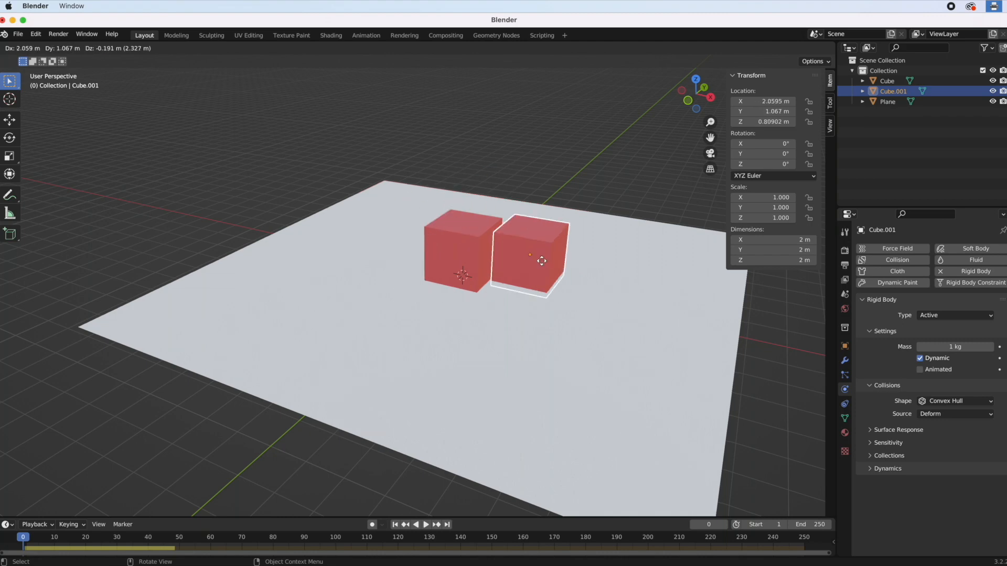
{"action": "key", "text": "x"}
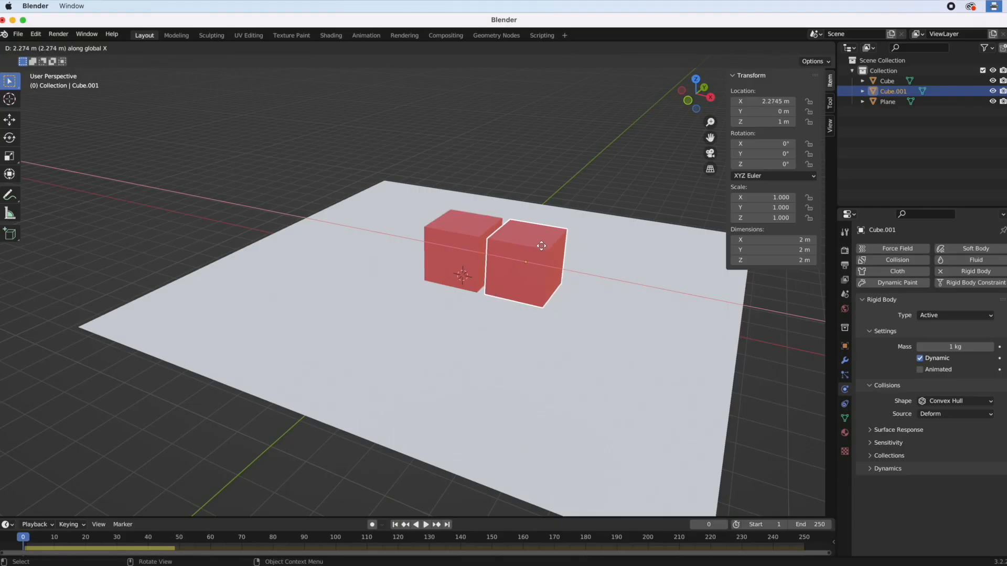
{"action": "left_click", "coordinate": [539, 245]}
{"action": "middle_click_drag", "start_coordinate": [439, 360], "coordinate": [465, 351]}
{"action": "middle_click_drag", "start_coordinate": [389, 376], "coordinate": [400, 374]}
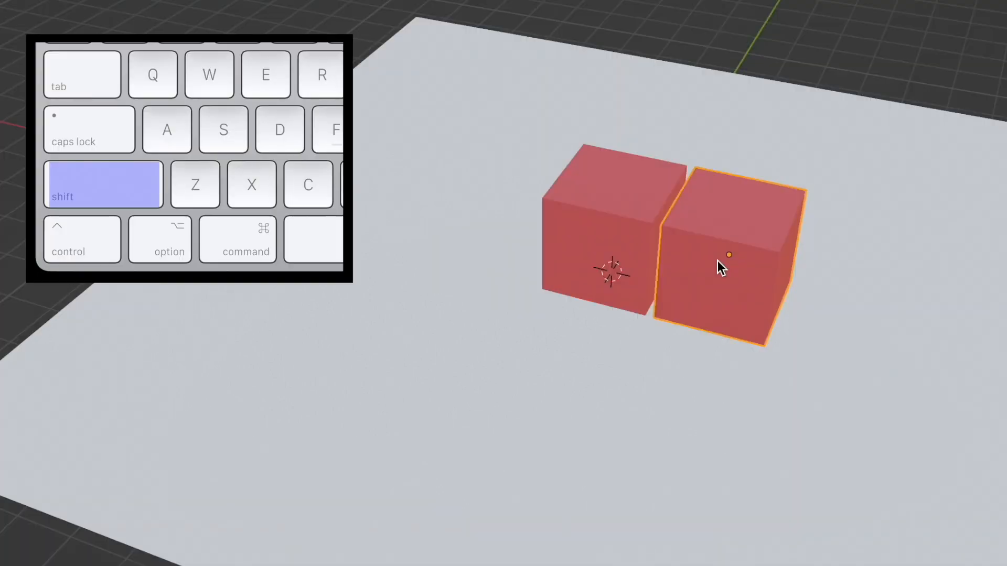
{"action": "key", "text": "shift+d"}
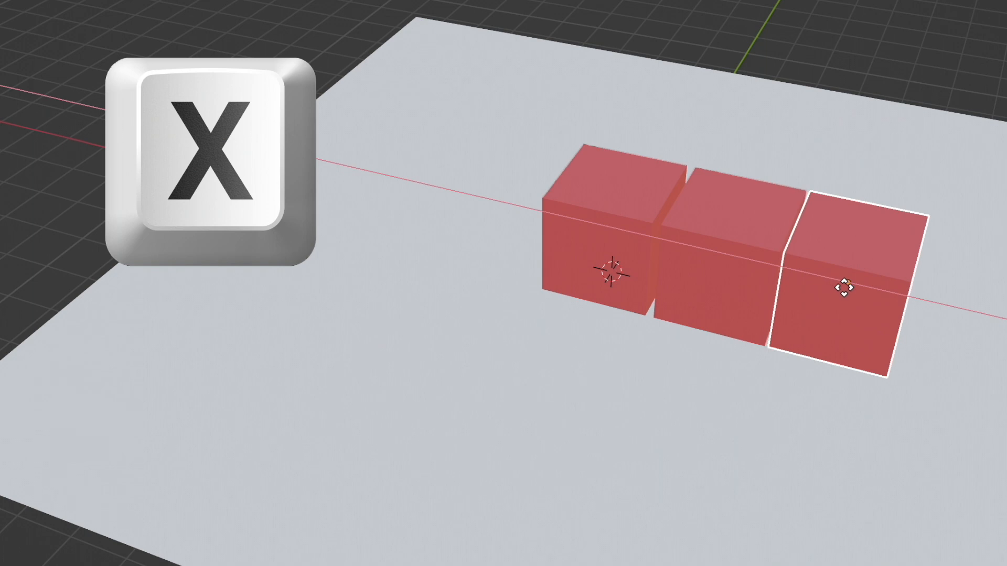
{"action": "left_click", "coordinate": [838, 294]}
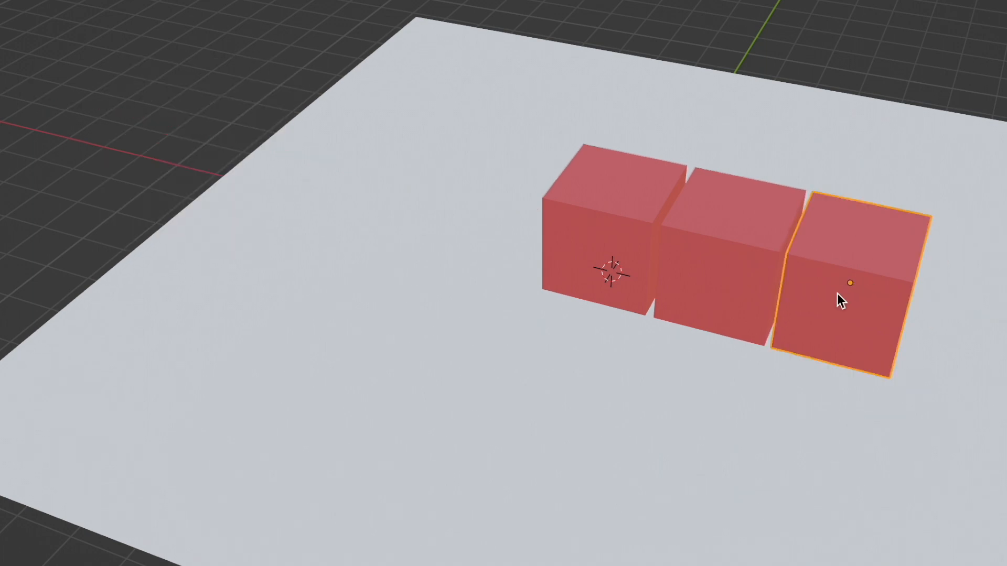
Complete a row of five cubes with two more X-axis duplicates, one beside the original cube and one at about X 6.35 m
{"action": "key", "text": "shift+d"}
{"action": "key", "text": "x"}
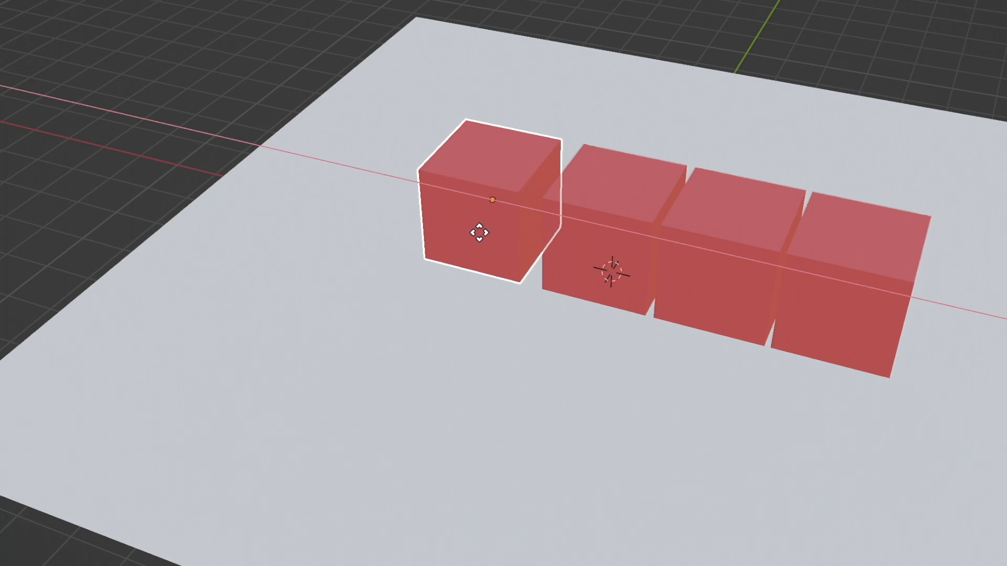
{"action": "left_click", "coordinate": [489, 235]}
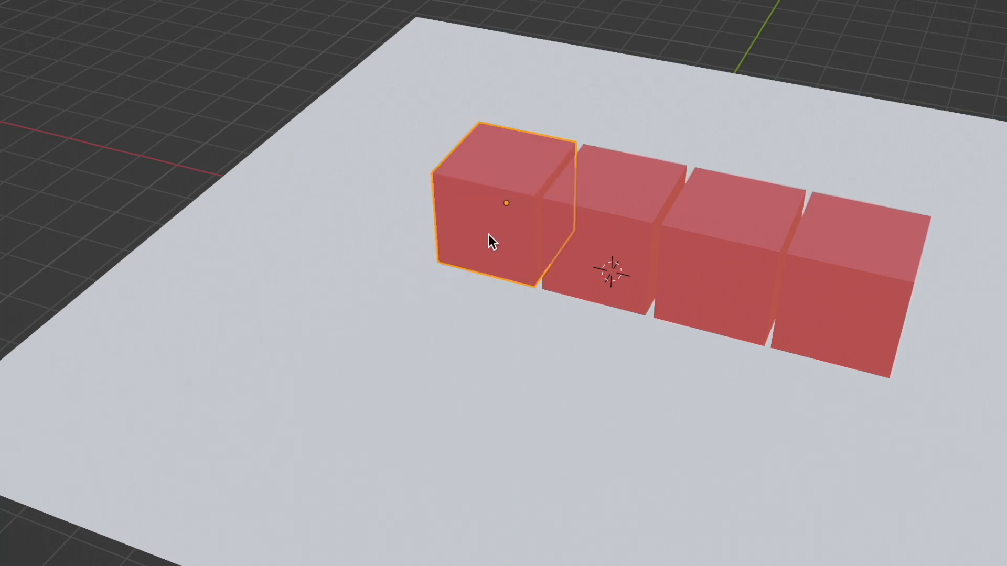
{"action": "key", "text": "shift+d"}
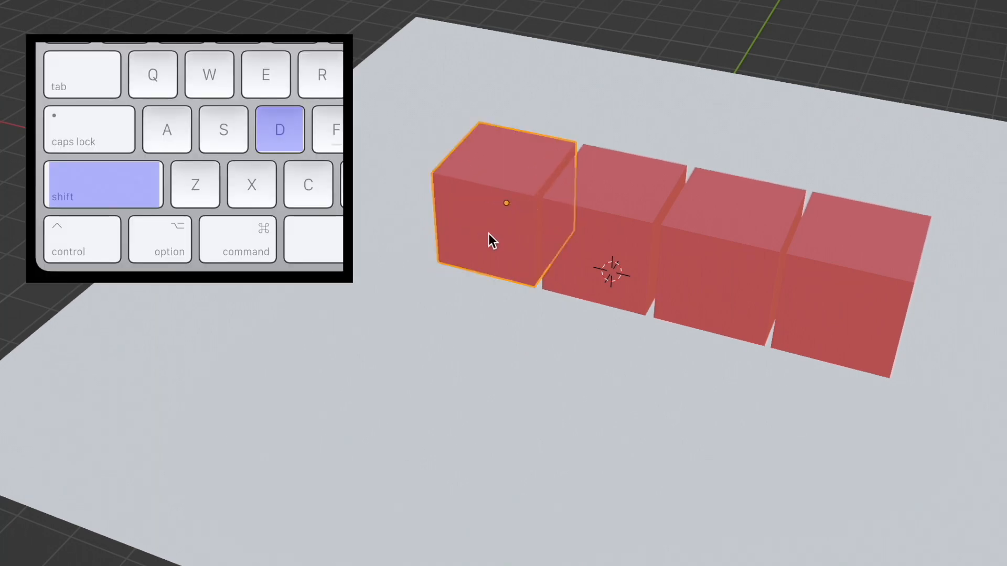
{"action": "key", "text": "x"}
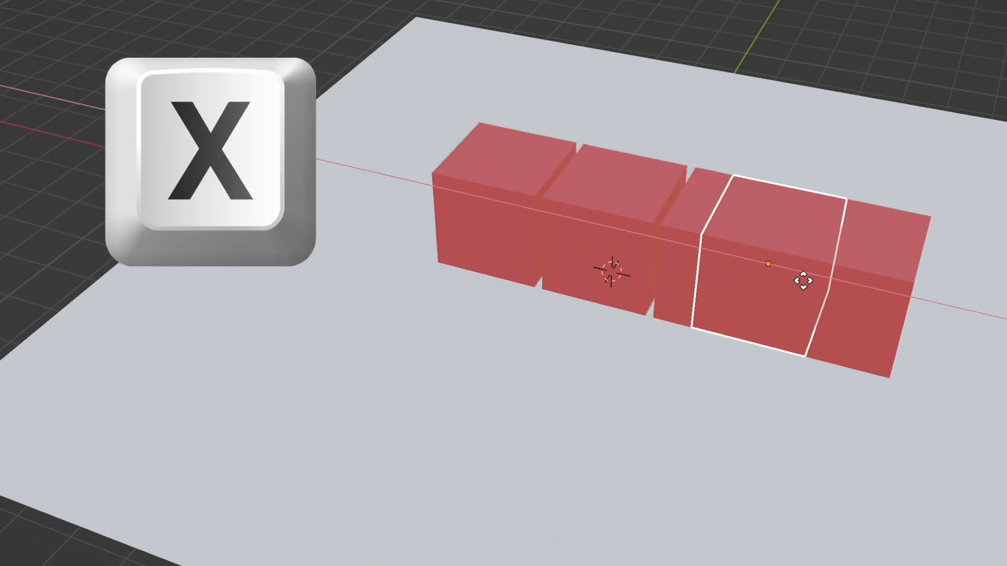
{"action": "left_click", "coordinate": [974, 314]}
{"action": "middle_click_drag", "start_coordinate": [798, 364], "coordinate": [639, 343]}
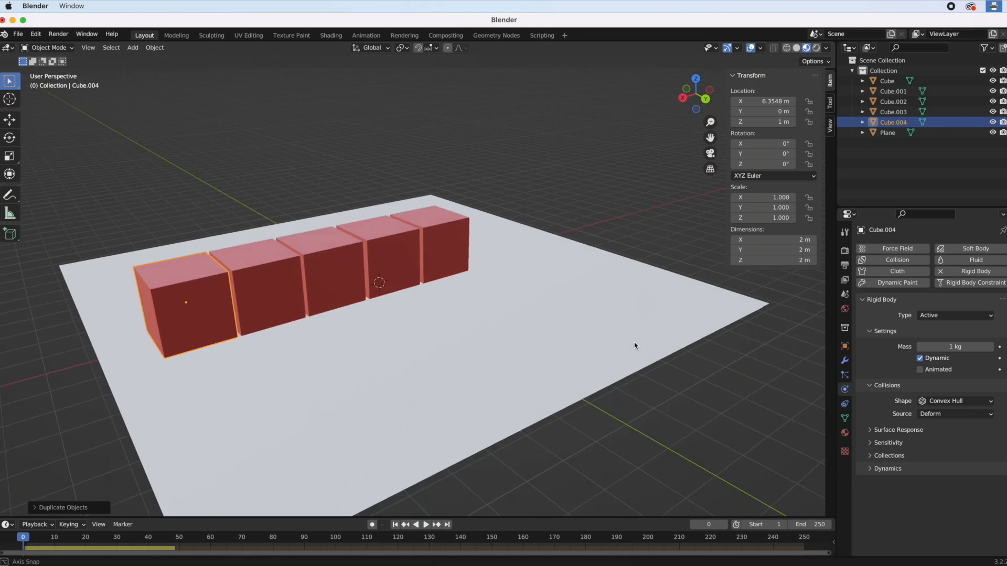
Duplicate the cube at X 4.26 m and raise the copy straight up along Z to about 3.04 m
{"action": "middle_click_drag", "start_coordinate": [414, 300], "coordinate": [535, 341], "text": "shift"}
{"action": "left_click", "coordinate": [417, 223]}
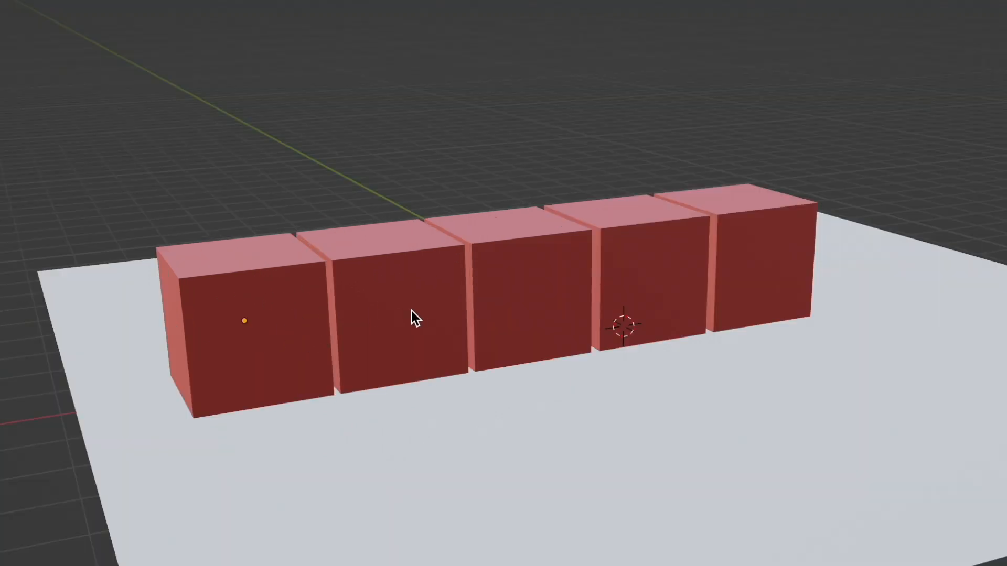
{"action": "left_click", "coordinate": [411, 314]}
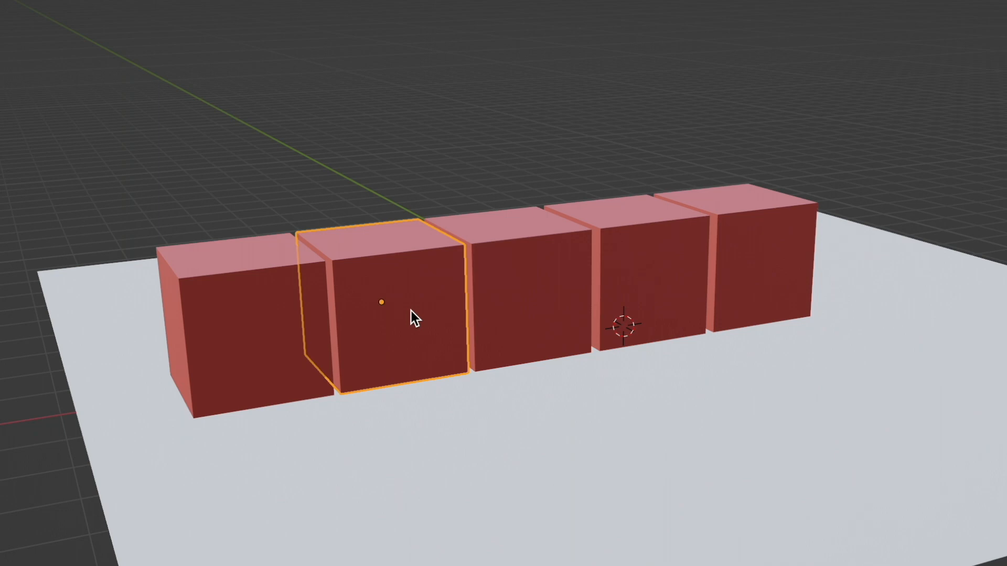
{"action": "key", "text": "shift+d"}
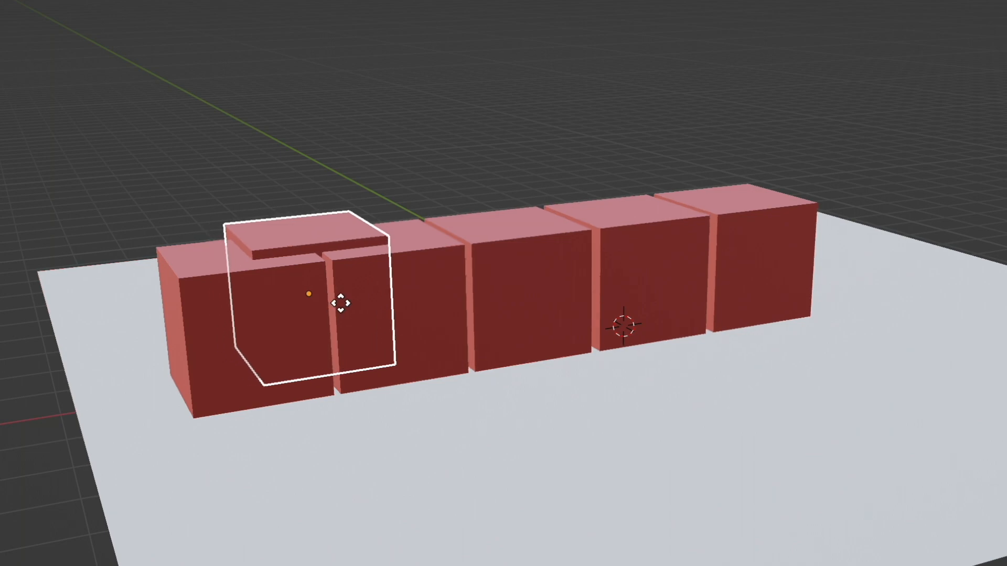
{"action": "key", "text": "z"}
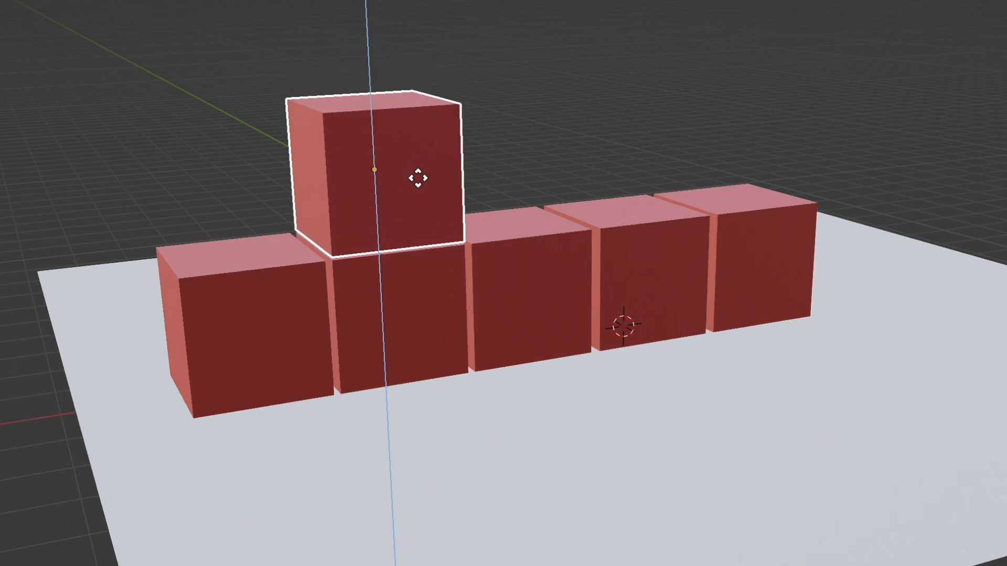
{"action": "left_click", "coordinate": [417, 178]}
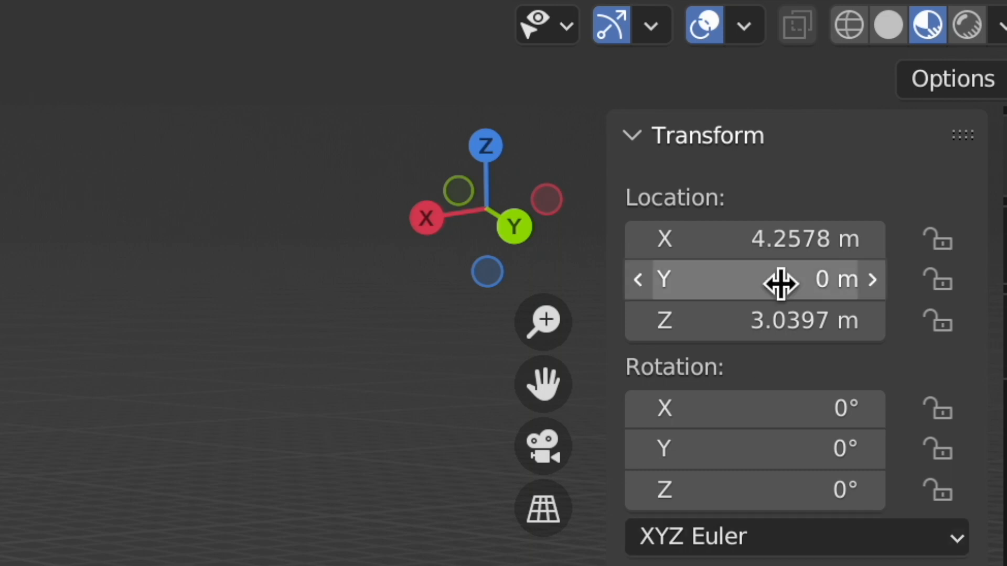
Set the raised cube's Z location to exactly 3 m
{"action": "left_click", "coordinate": [785, 322]}
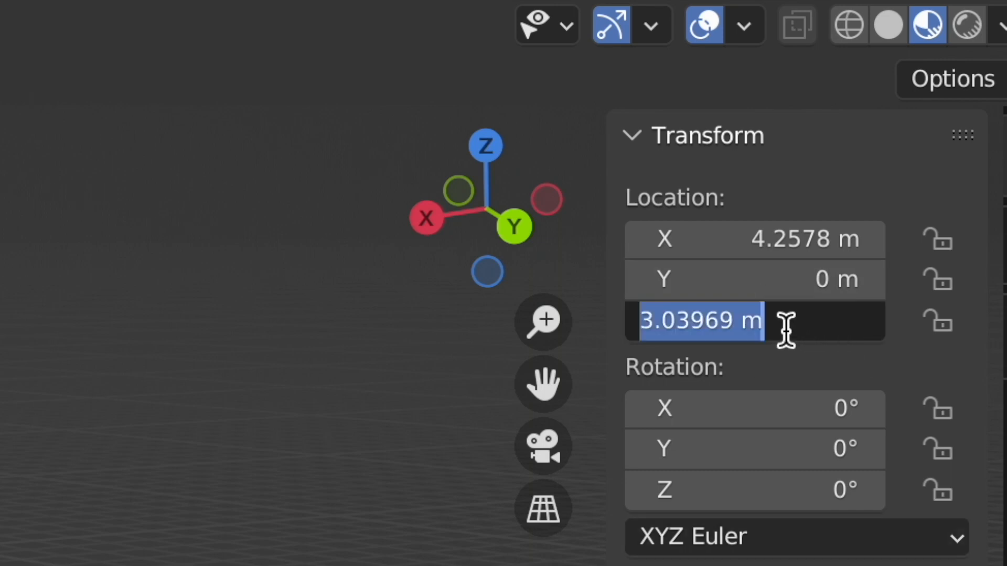
{"action": "type", "text": "3"}
{"action": "key", "text": "Return"}
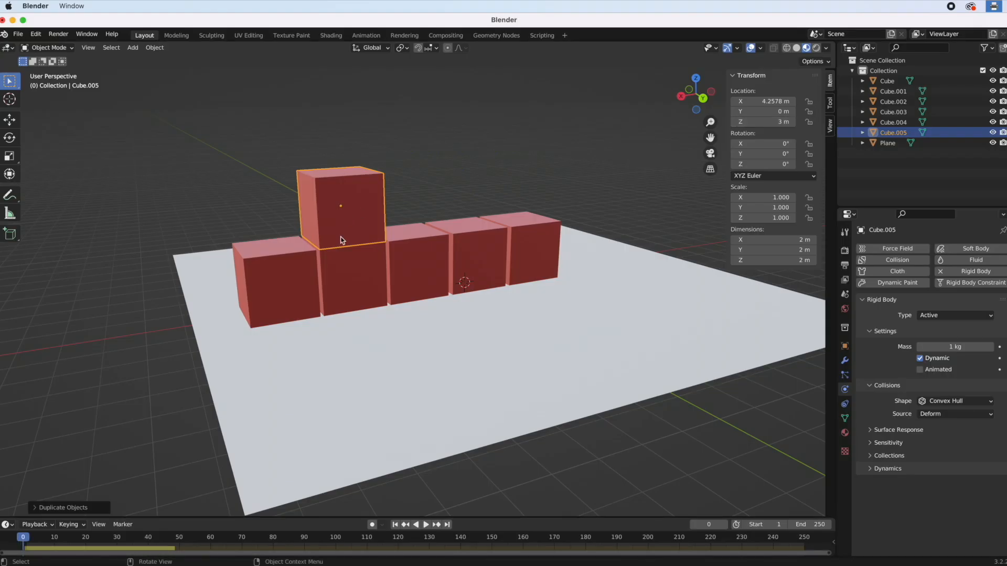
Move the upper cube along the X axis to about 5.28 m, straddling the gap between the two end cubes below
{"action": "mouse_move", "coordinate": [420, 238]}
{"action": "middle_mouse_down"}
{"action": "mouse_move", "coordinate": [410, 222]}
{"action": "mouse_move", "coordinate": [424, 236]}
{"action": "middle_mouse_up"}
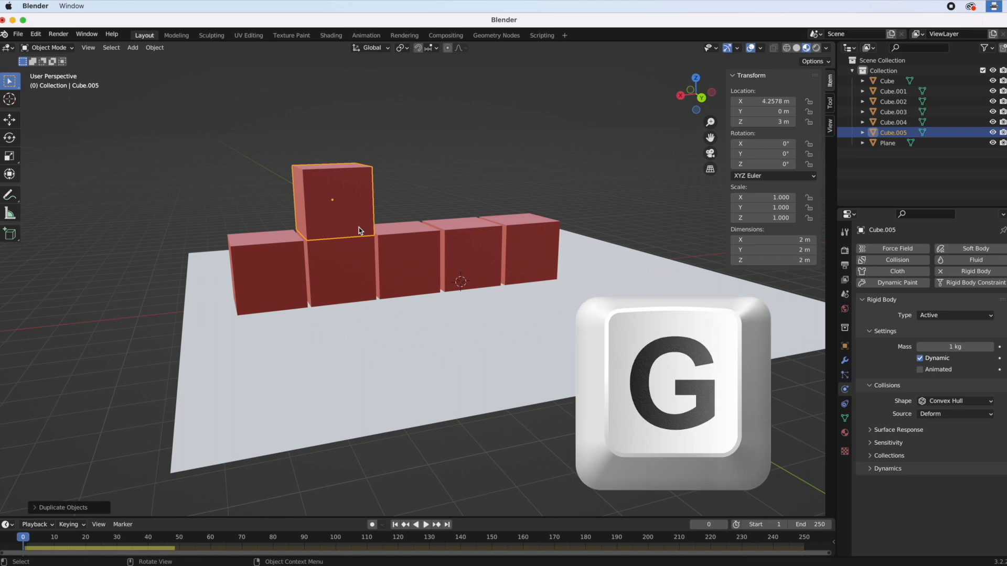
{"action": "key", "text": "g"}
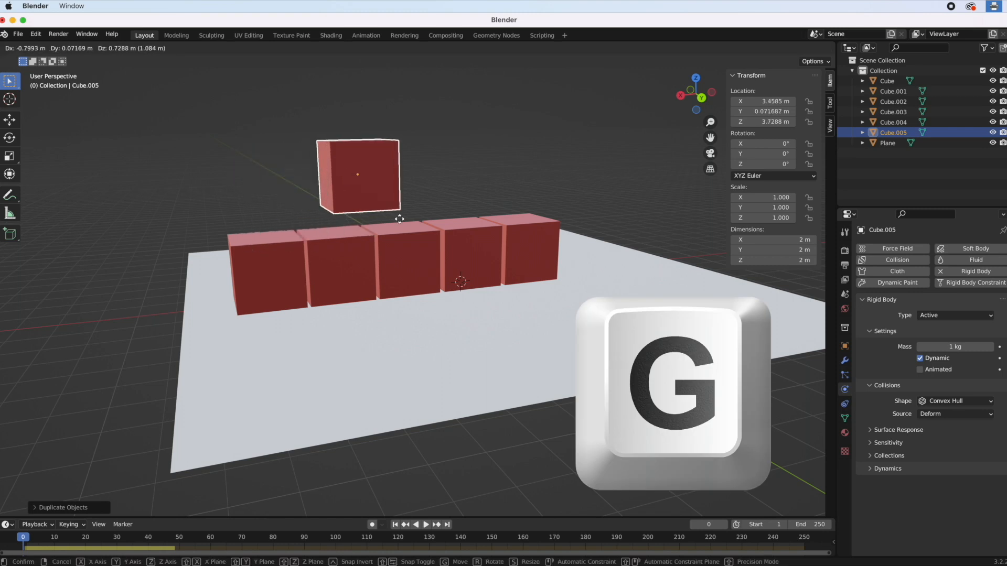
{"action": "key", "text": "x"}
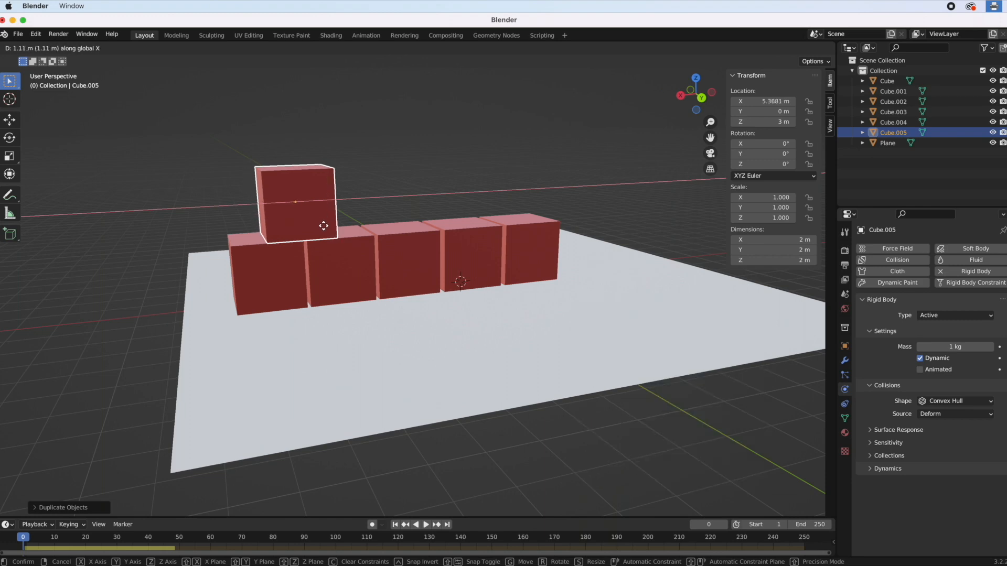
{"action": "left_click", "coordinate": [325, 225]}
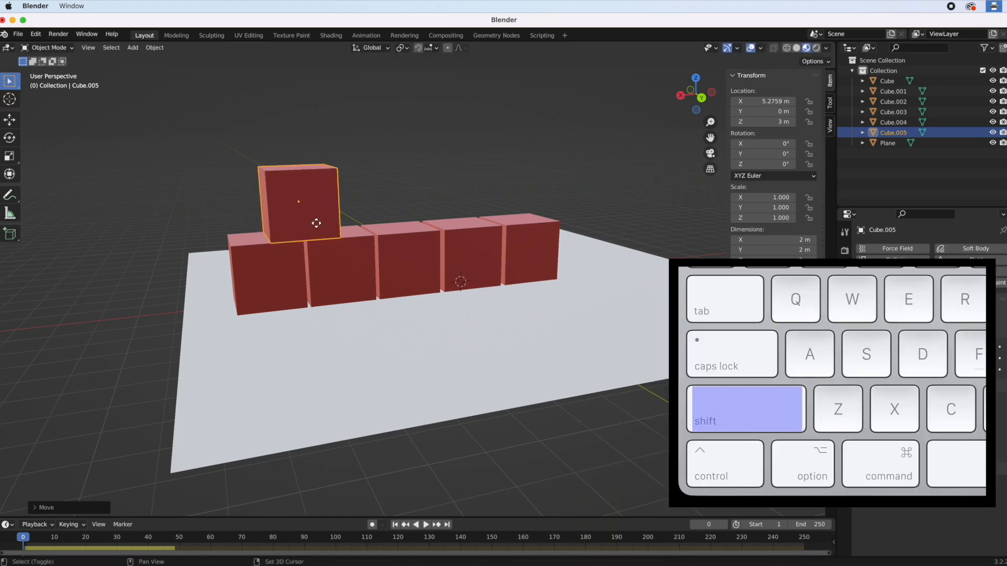
Fill the second row with three successive X-axis duplicates of the upper cube, at about X 3.02 m, 0.81 m and -1.54 m
{"action": "key", "text": "shift+d"}
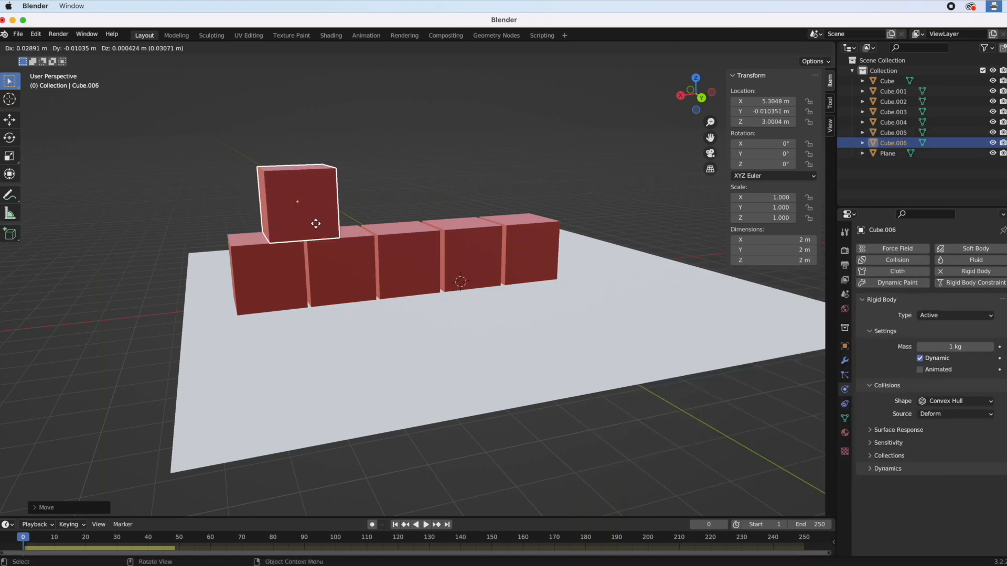
{"action": "key", "text": "x"}
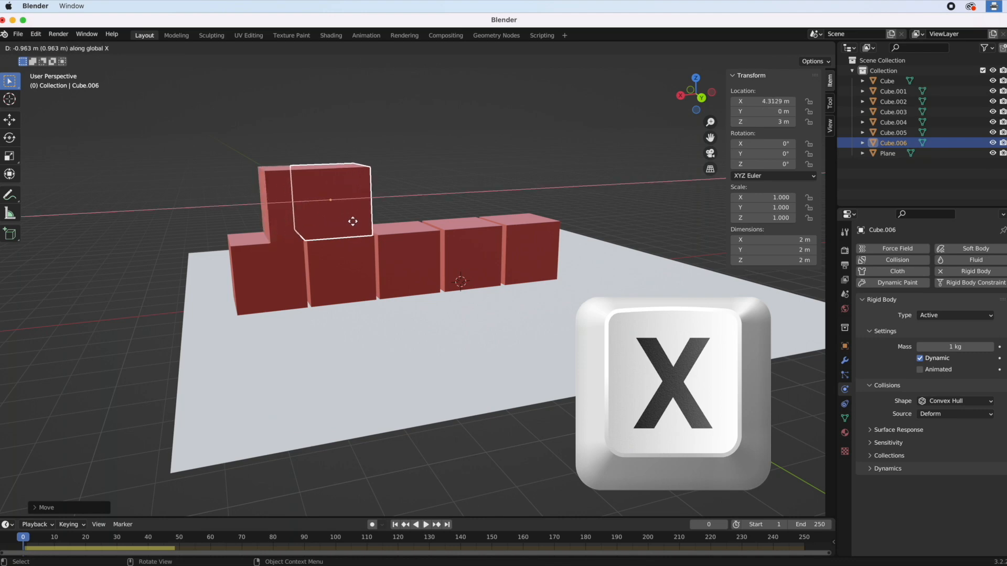
{"action": "left_click", "coordinate": [390, 218]}
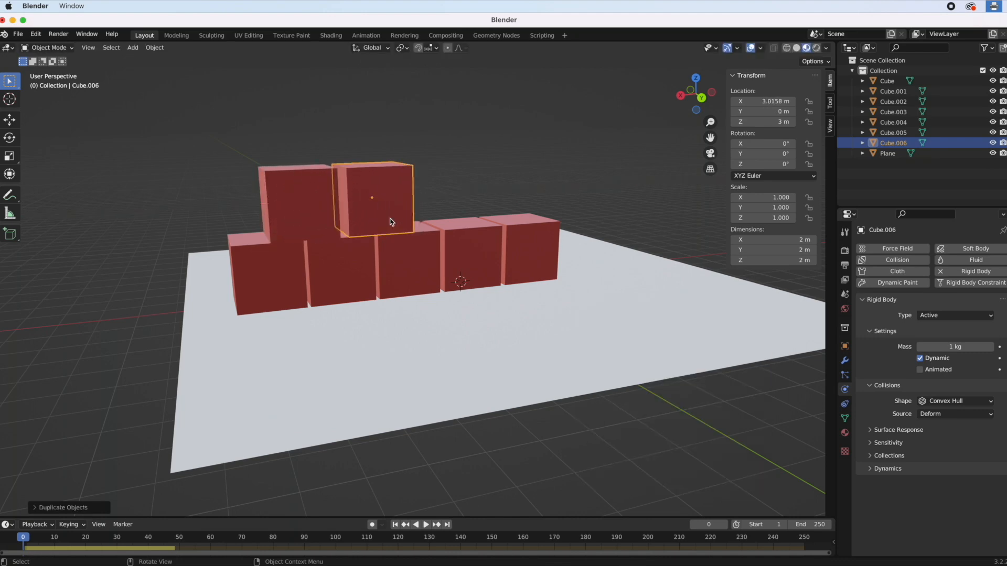
{"action": "key", "text": "shift+d"}
{"action": "key", "text": "x"}
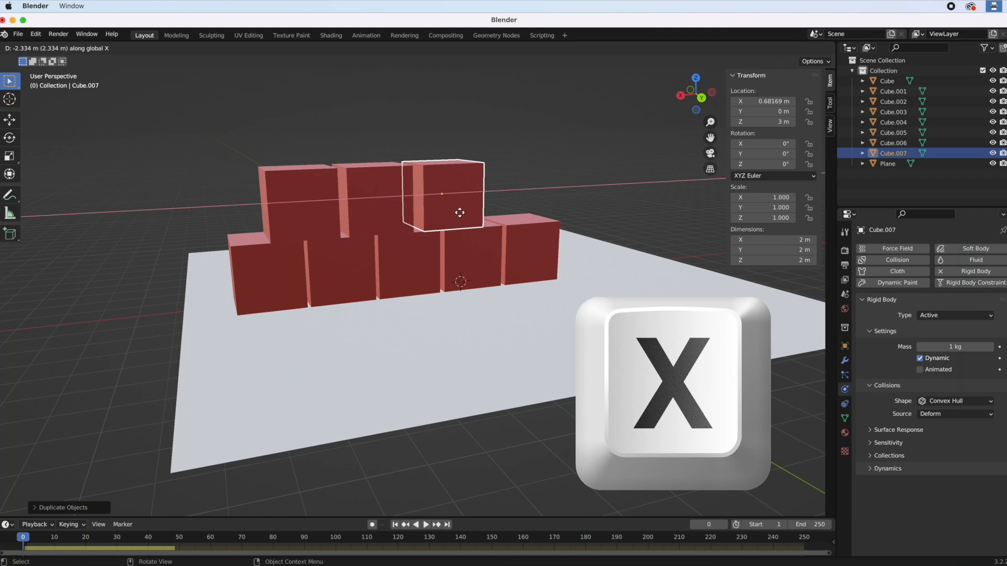
{"action": "left_click", "coordinate": [456, 215]}
{"action": "key", "text": "shift+d"}
{"action": "key", "text": "x"}
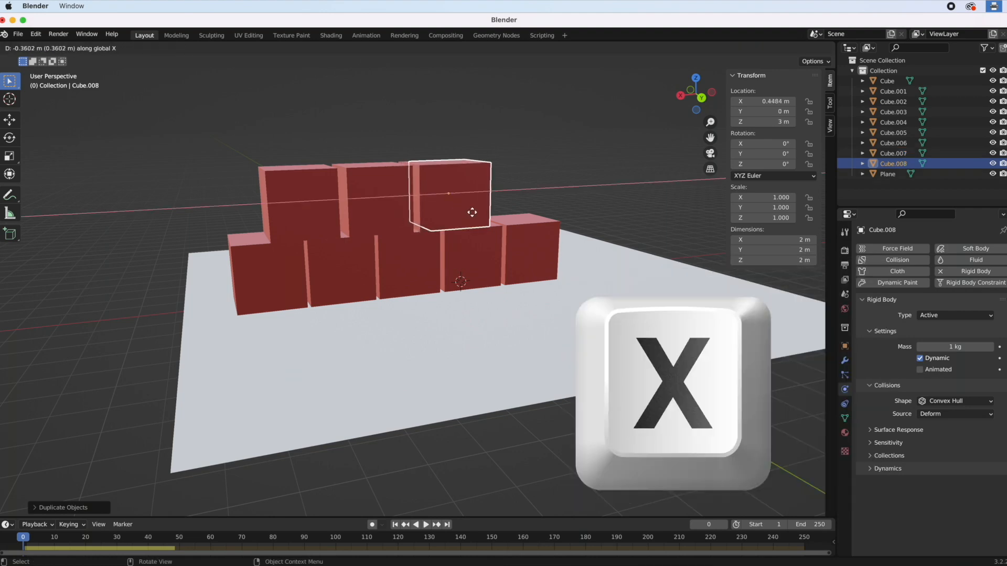
{"action": "left_click", "coordinate": [522, 211]}
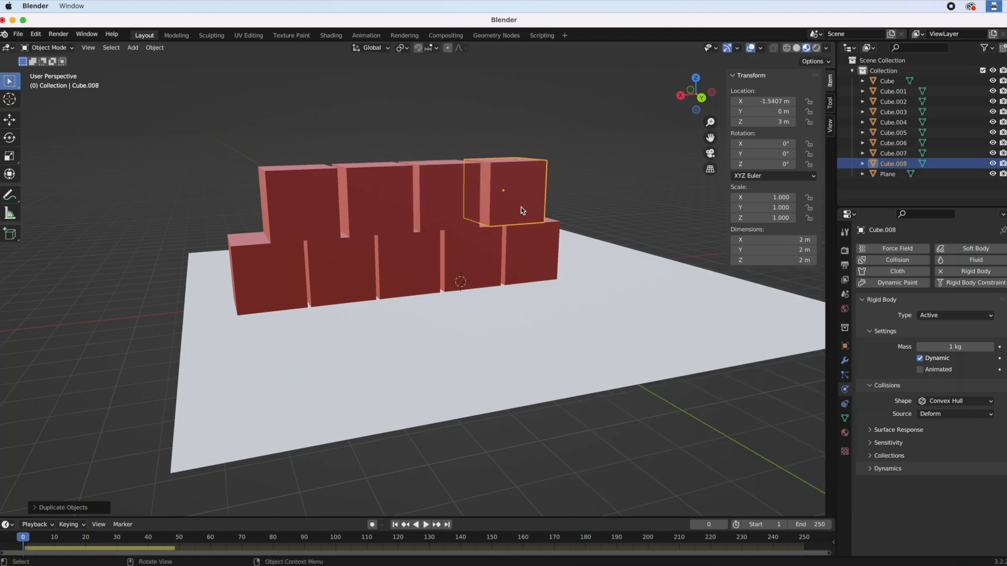
{"action": "middle_click_drag", "start_coordinate": [435, 275], "coordinate": [390, 254]}
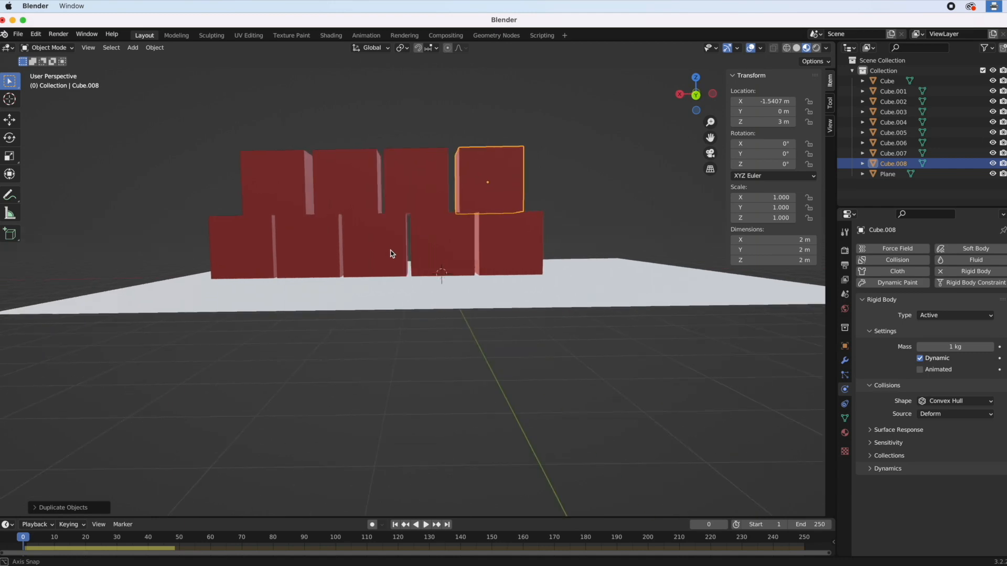